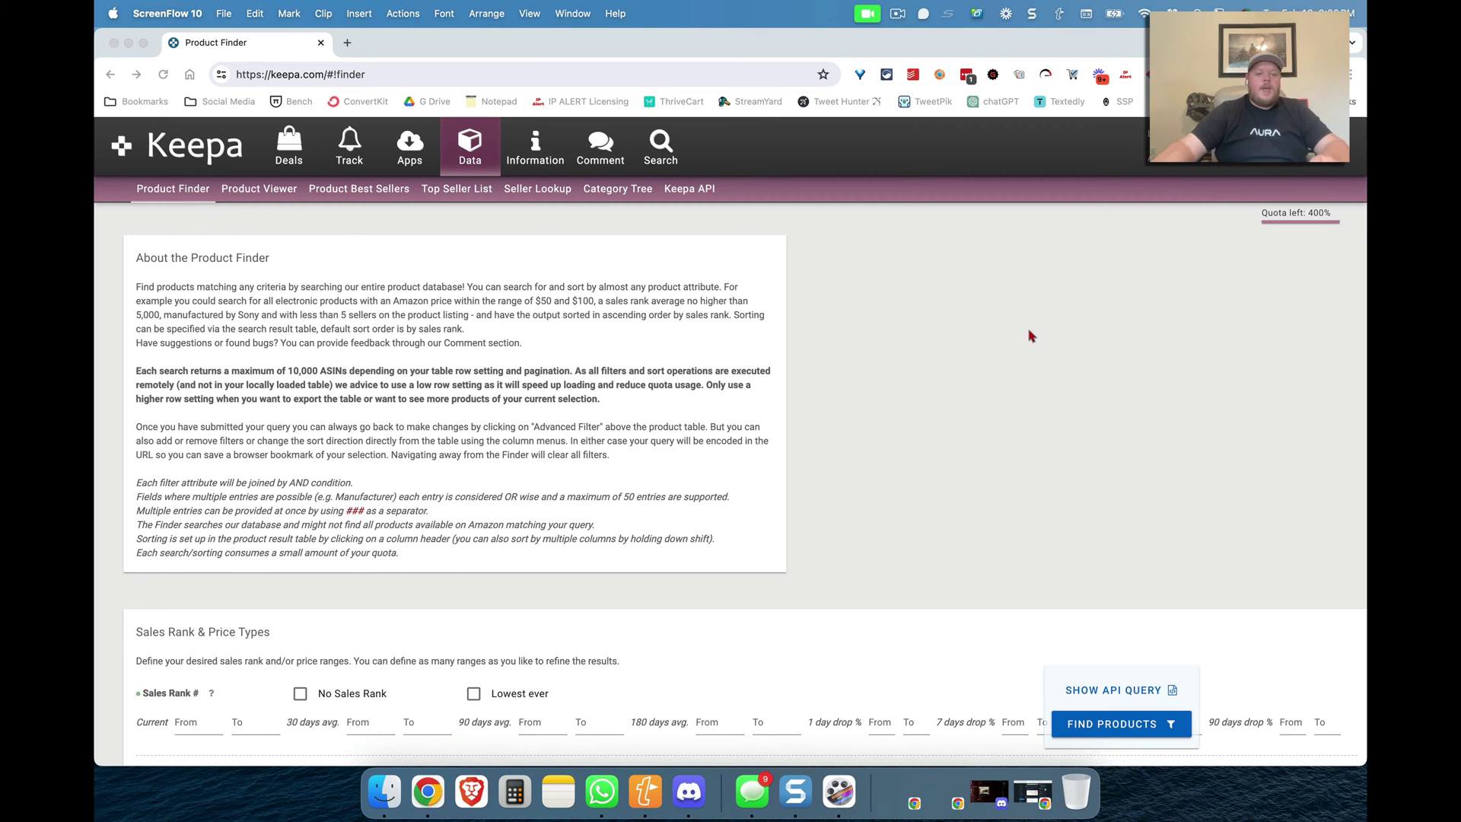
Set the upper limit of the current Sales Rank filter to 250000
{"action": "scroll", "coordinate": [1031, 336], "scroll_direction": "down", "scroll_amount": 5}
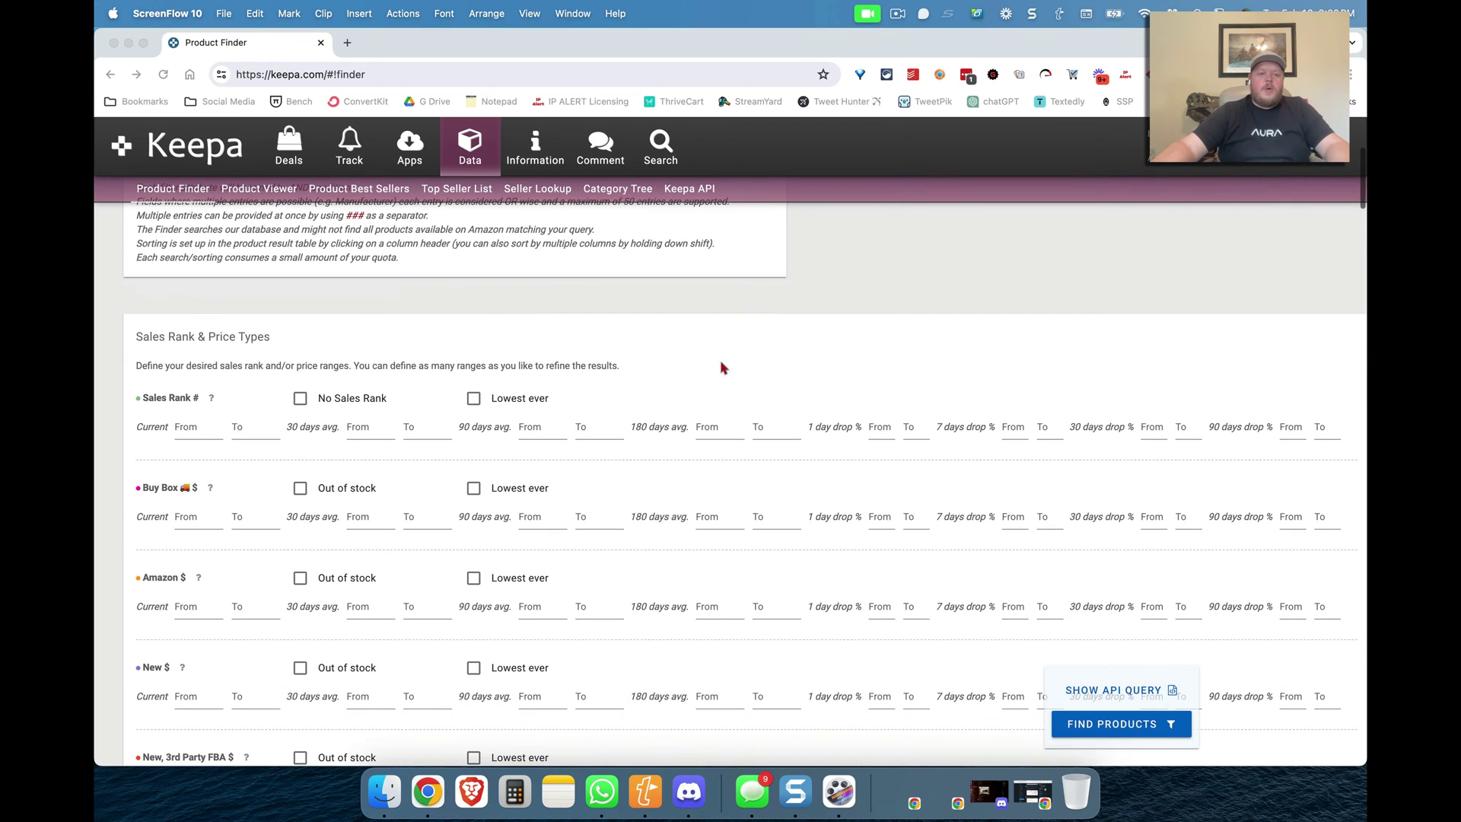
{"action": "left_click", "coordinate": [144, 402]}
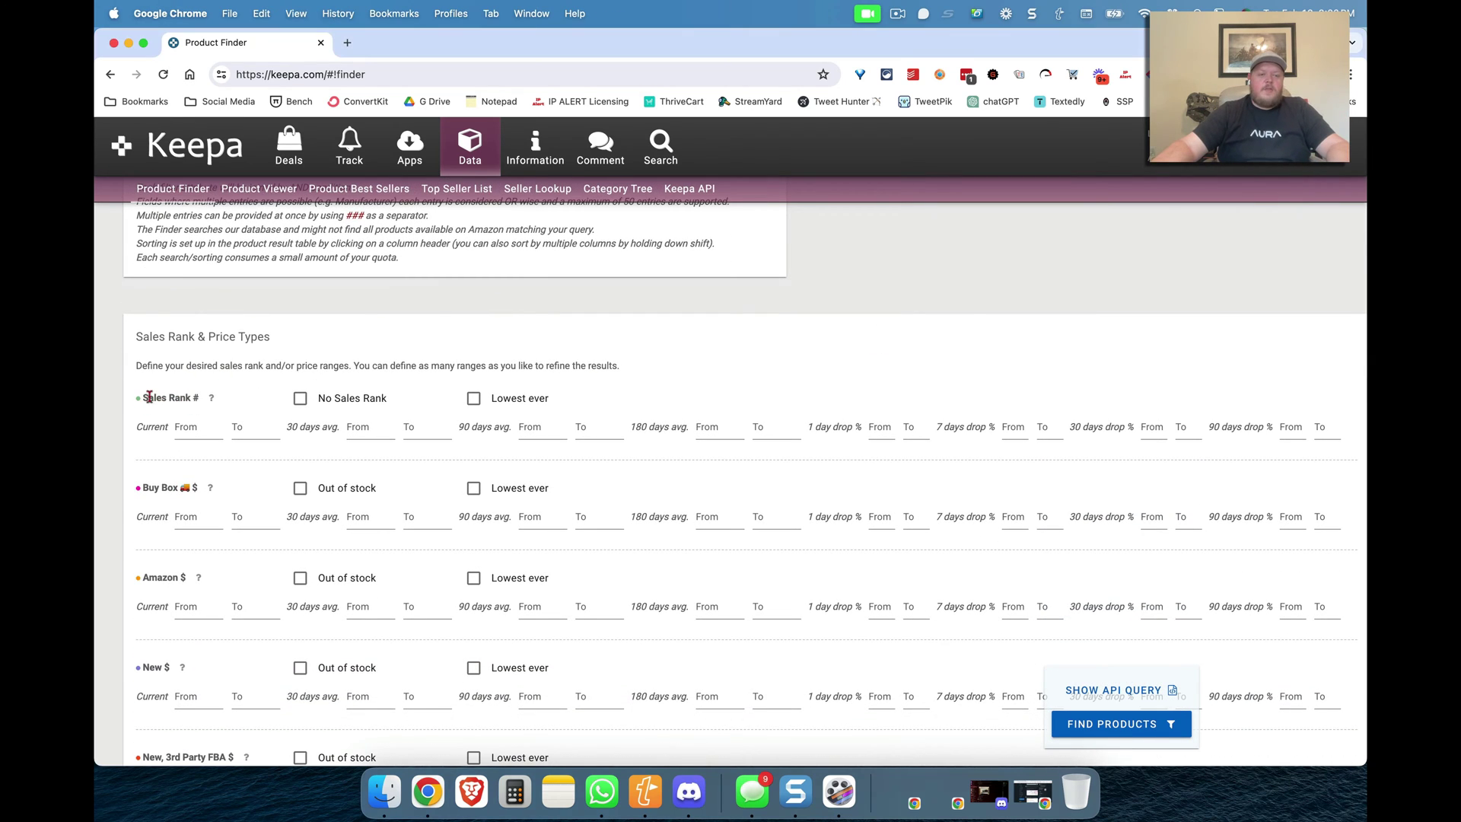
{"action": "left_click_drag", "start_coordinate": [142, 397], "coordinate": [201, 399]}
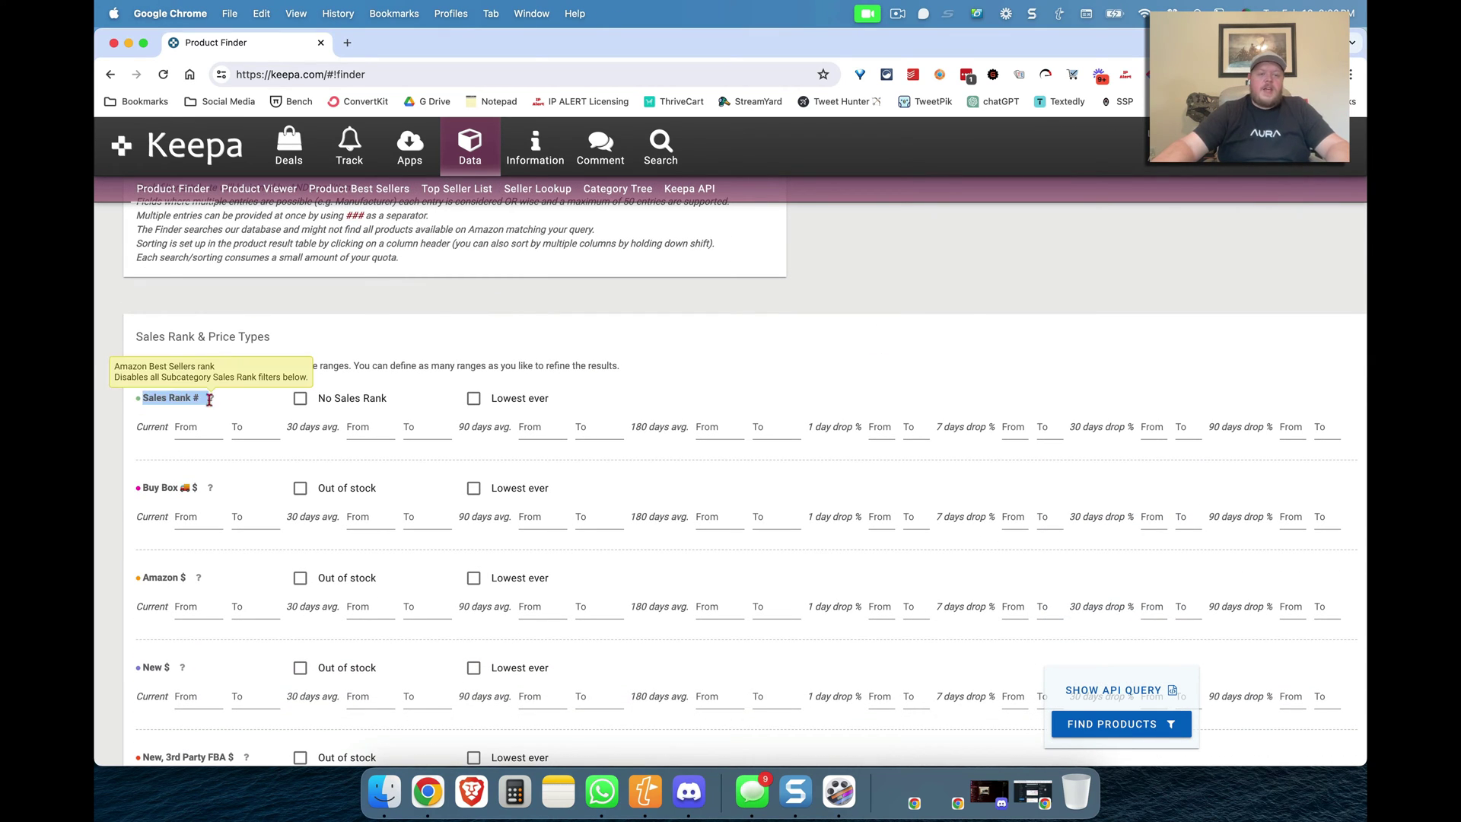
{"action": "left_click", "coordinate": [642, 335]}
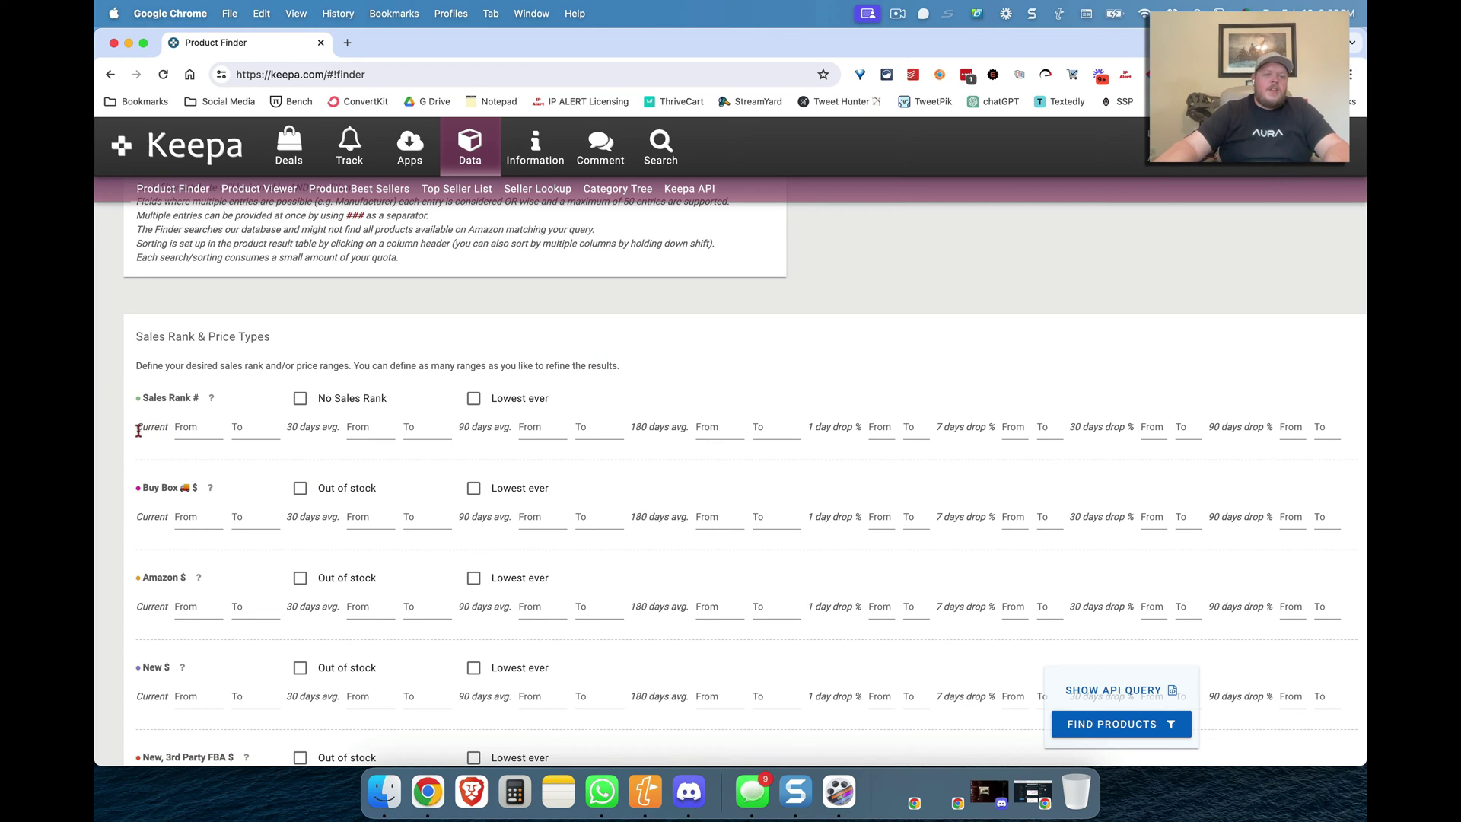
{"action": "left_click", "coordinate": [238, 431]}
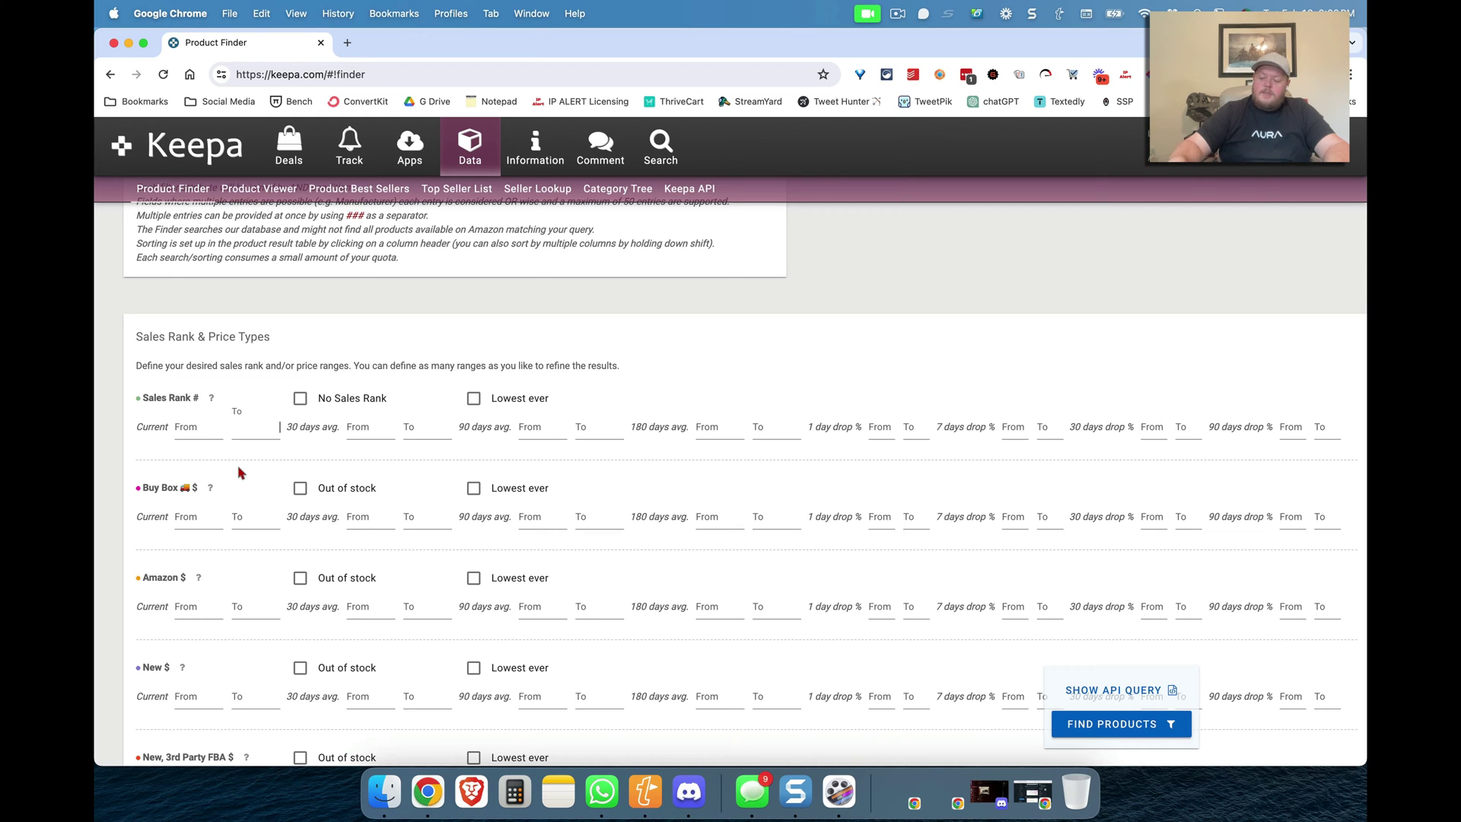
{"action": "type", "text": "25000"}
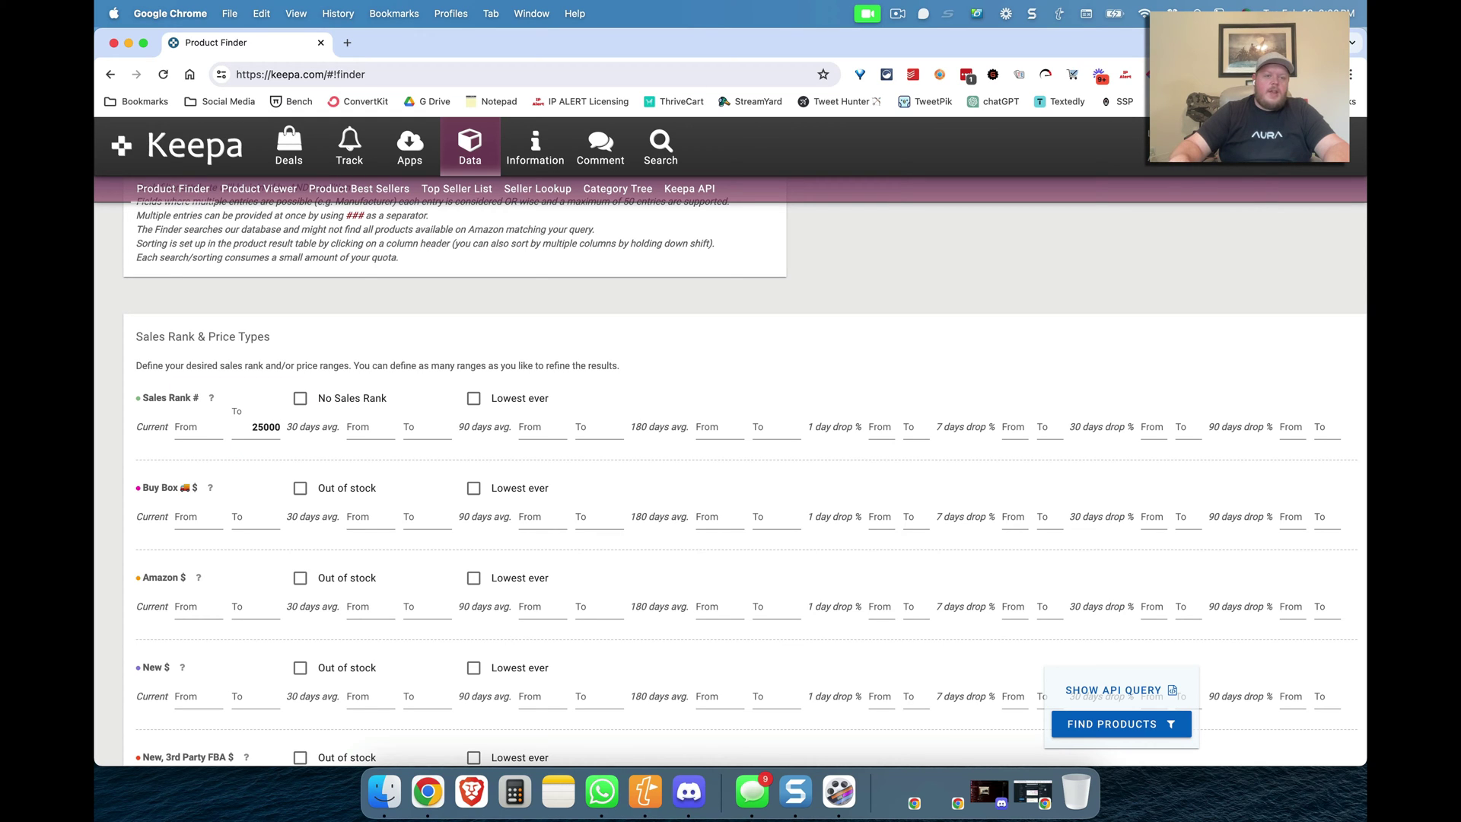
{"action": "type", "text": "0"}
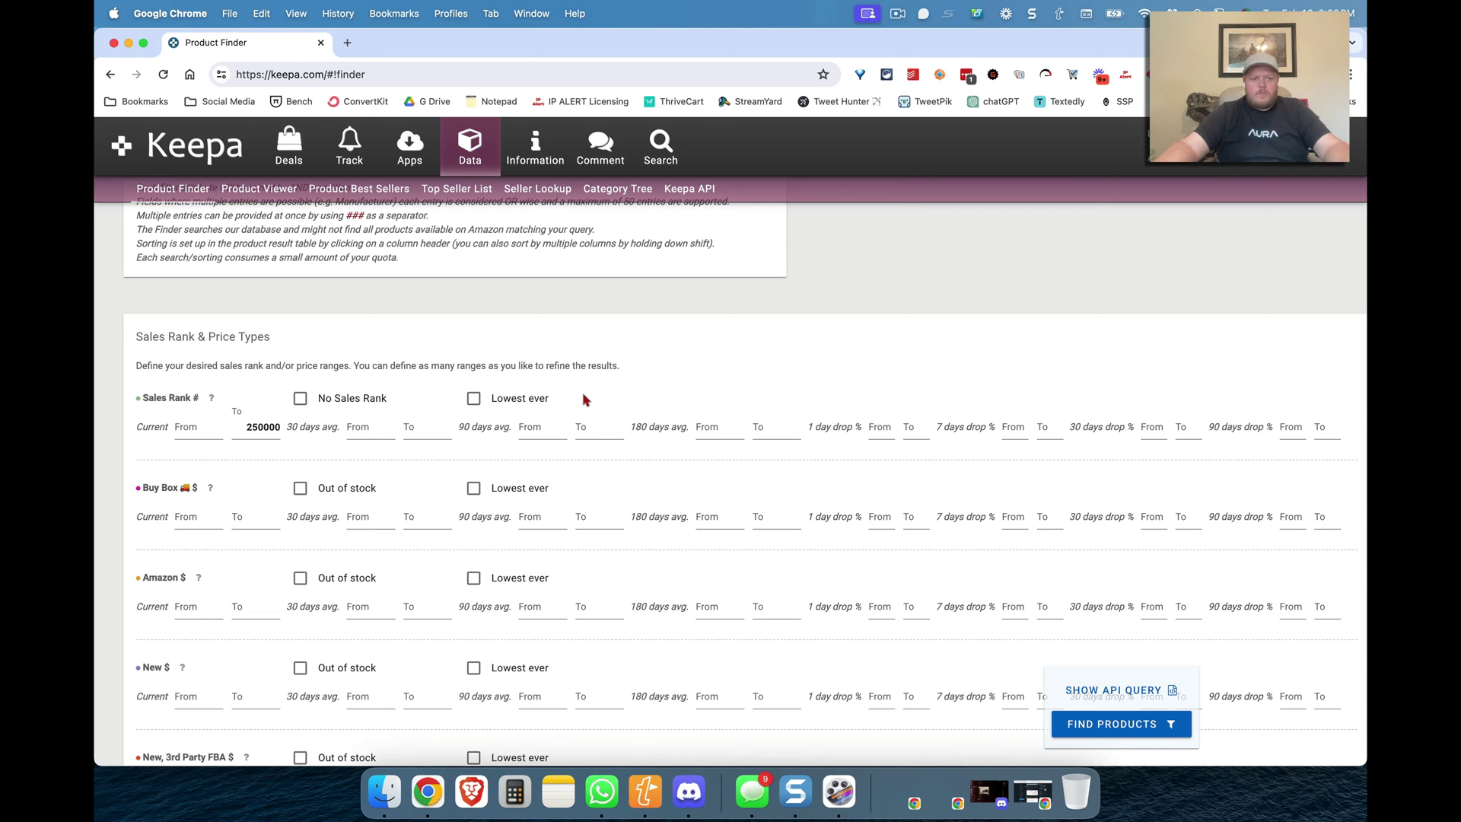
Filter the Amazon price for out-of-stock products with a 30-day average starting from 5
{"action": "scroll", "coordinate": [585, 399], "scroll_direction": "down", "scroll_amount": 3}
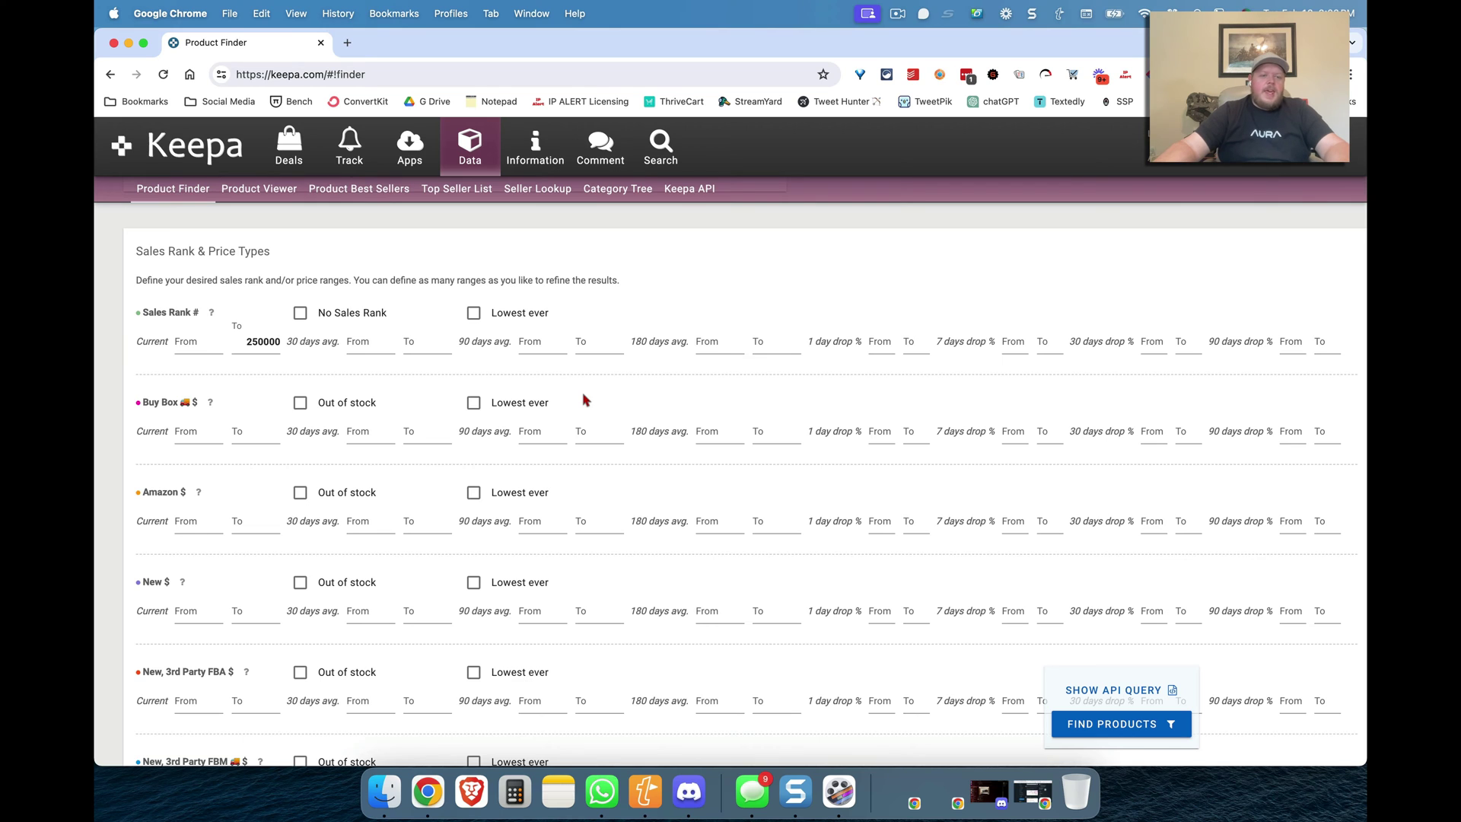
{"action": "scroll", "coordinate": [582, 391], "scroll_direction": "down", "scroll_amount": 2}
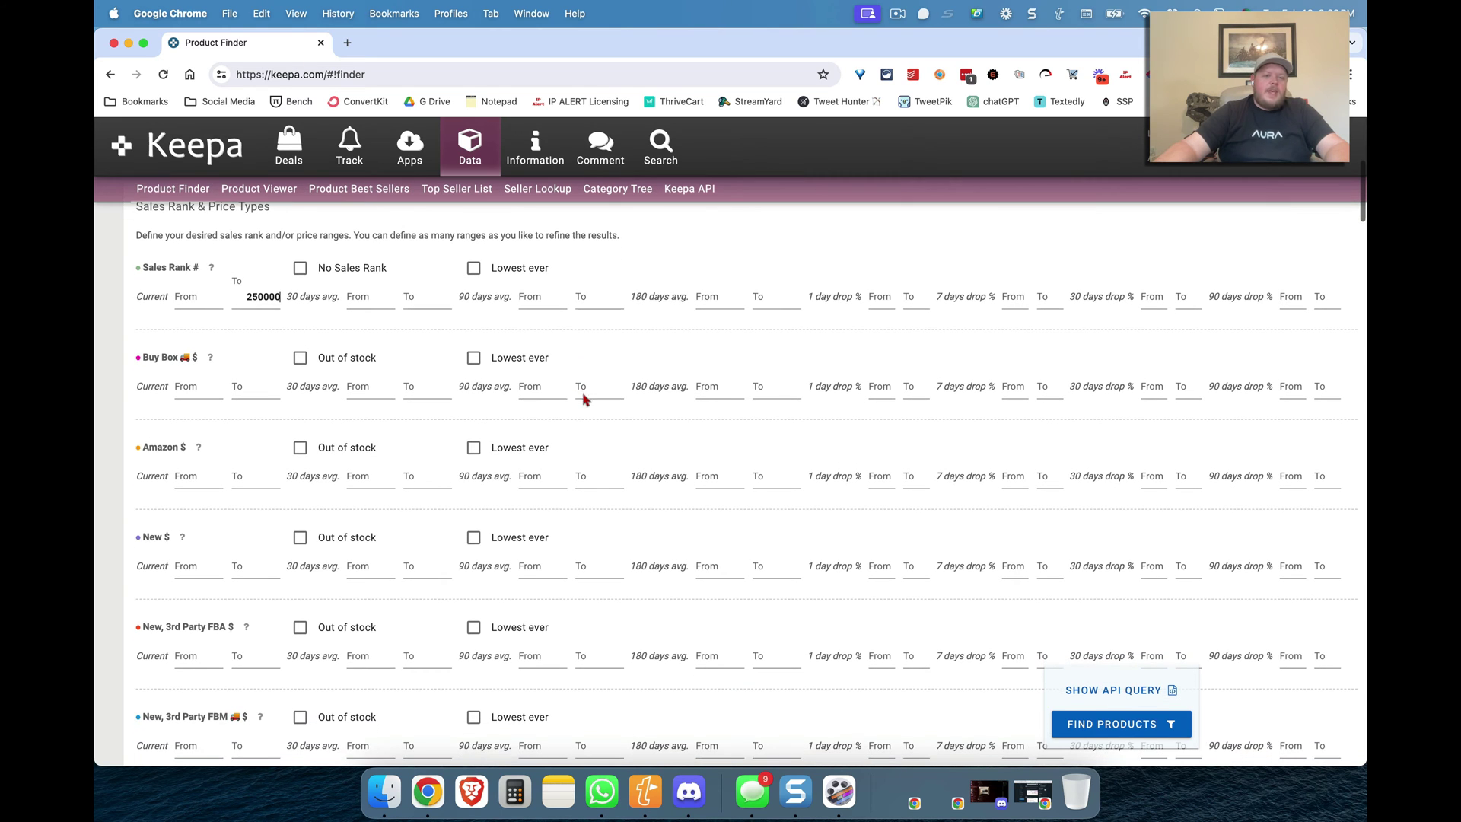
{"action": "left_click", "coordinate": [300, 447]}
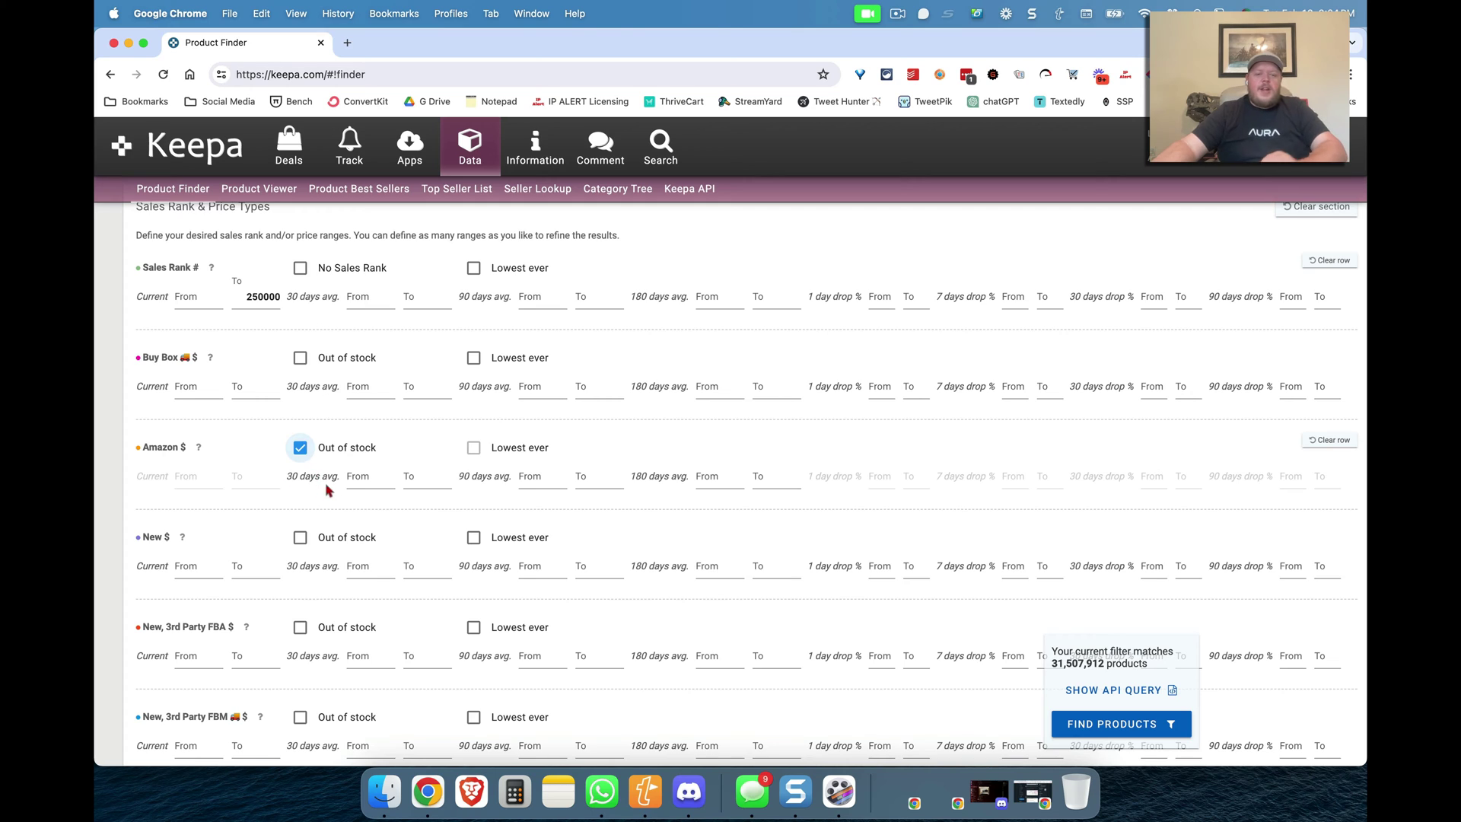
{"action": "left_click", "coordinate": [353, 479]}
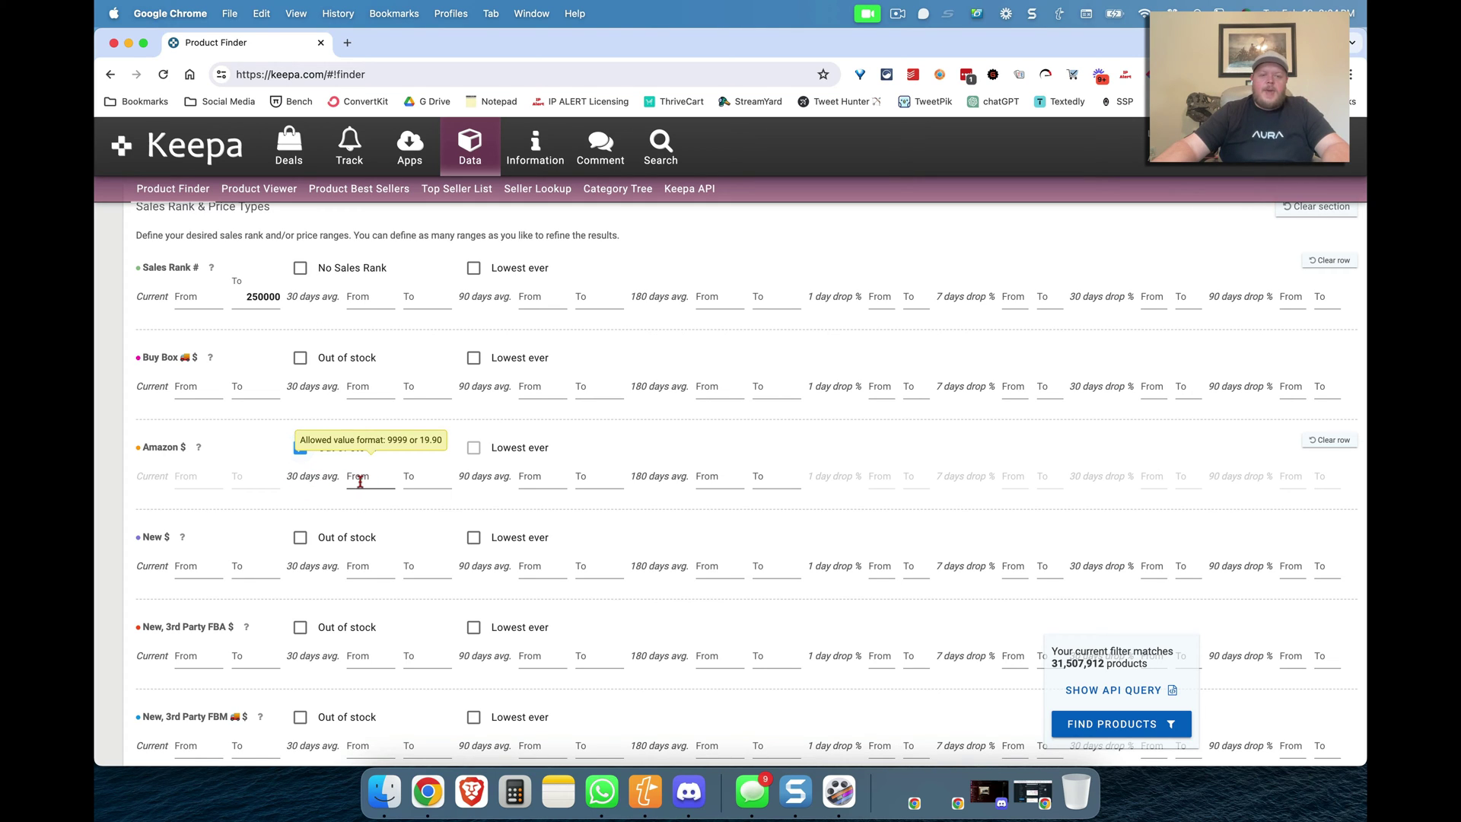
{"action": "type", "text": "5"}
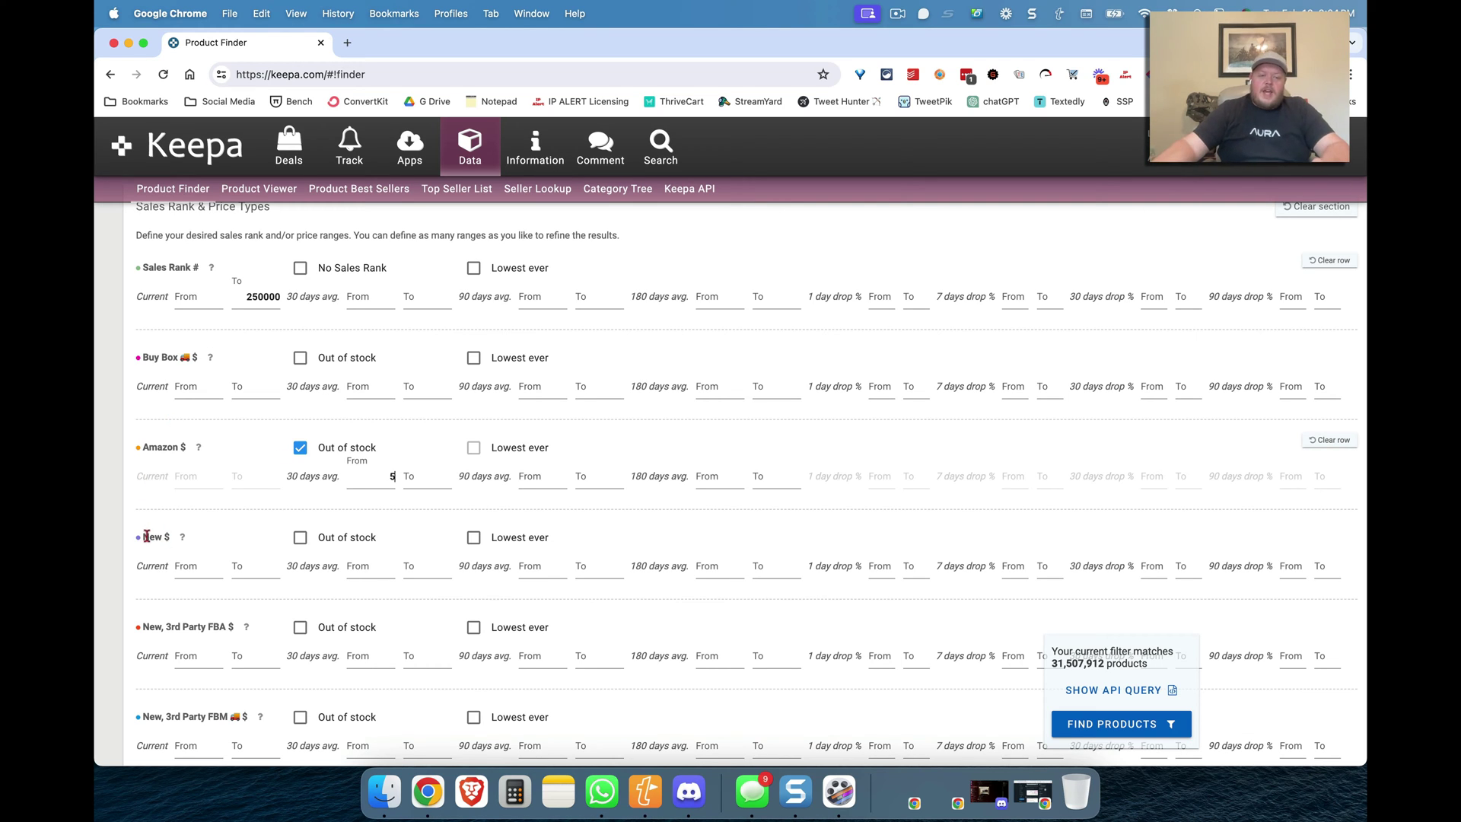
Set the minimum current New price to 10
{"action": "scroll", "coordinate": [358, 525], "scroll_direction": "down", "scroll_amount": 2}
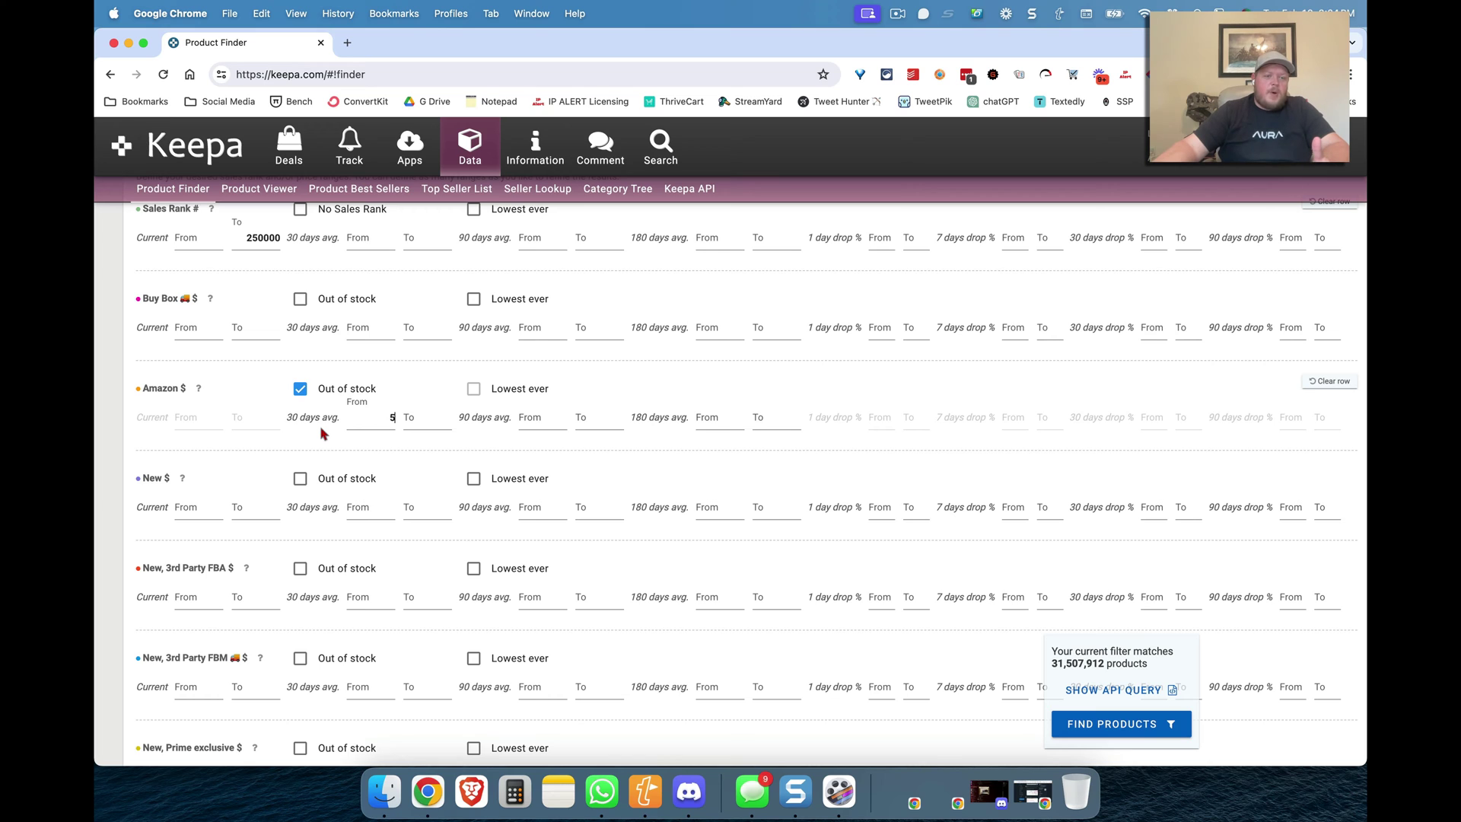
{"action": "left_click", "coordinate": [186, 510]}
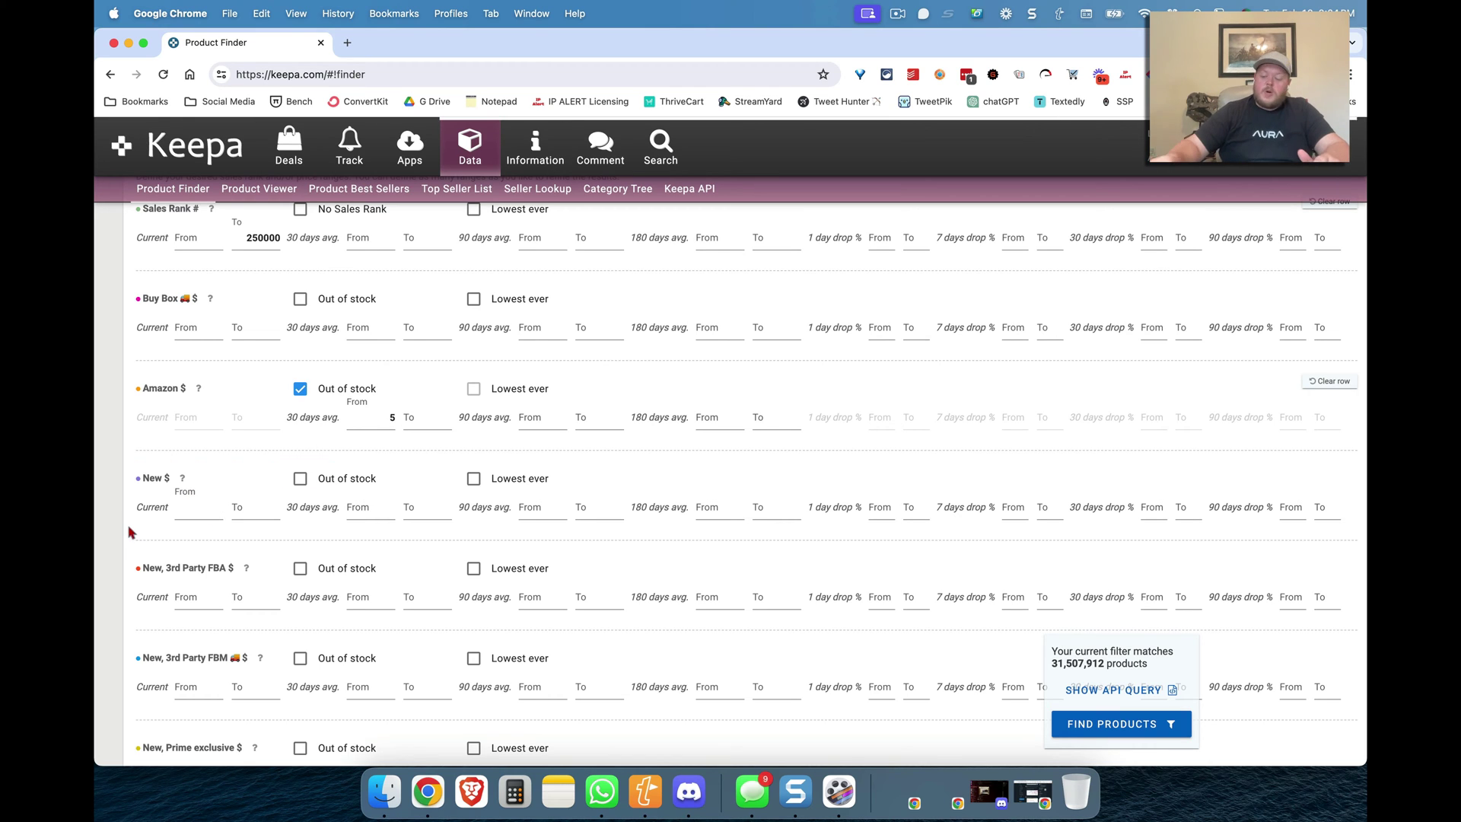
{"action": "type", "text": "10"}
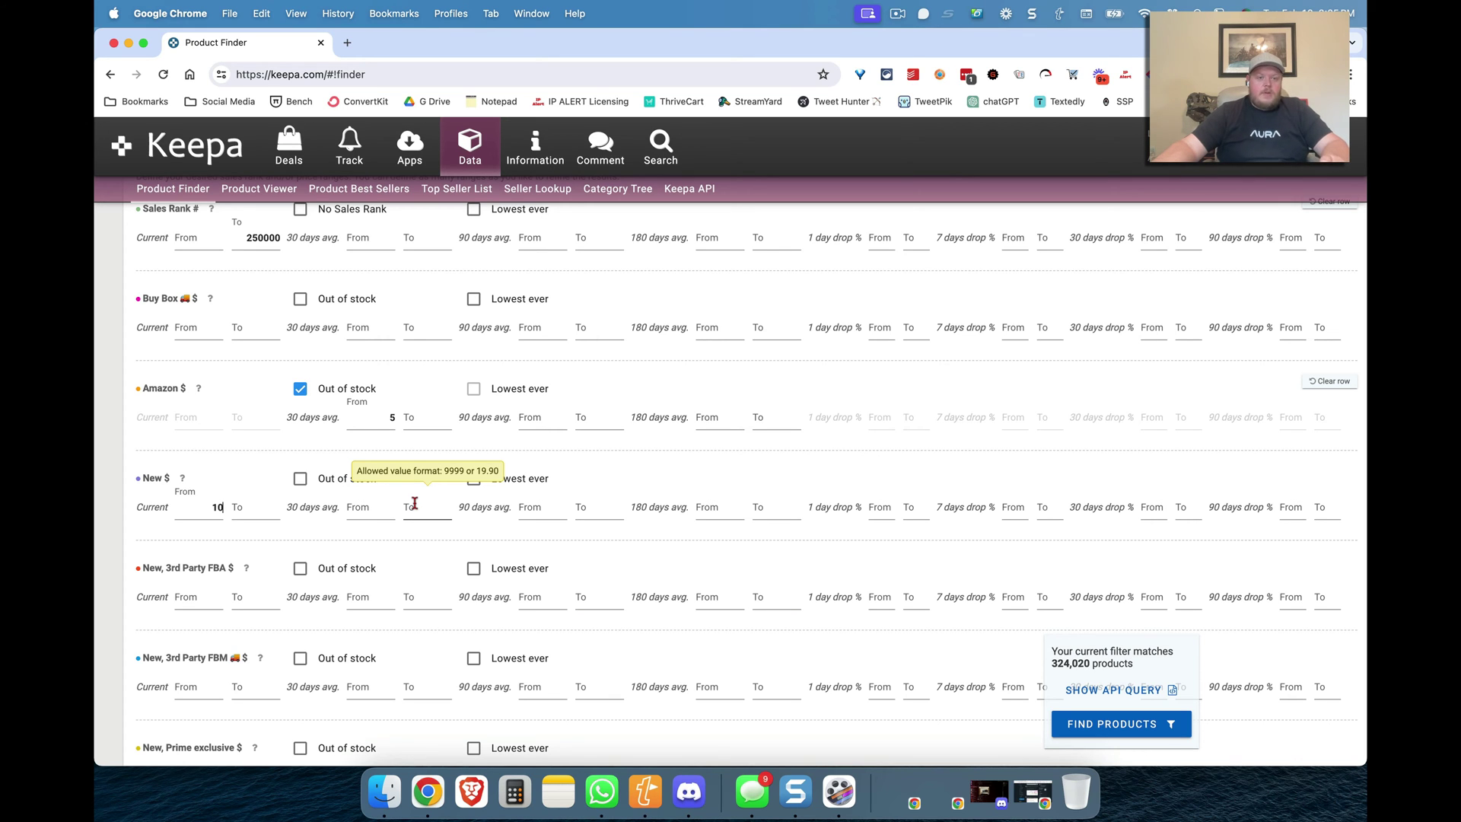
Restrict the product filter's root category to Toys & Games
{"action": "scroll", "coordinate": [415, 503], "scroll_direction": "down", "scroll_amount": 6}
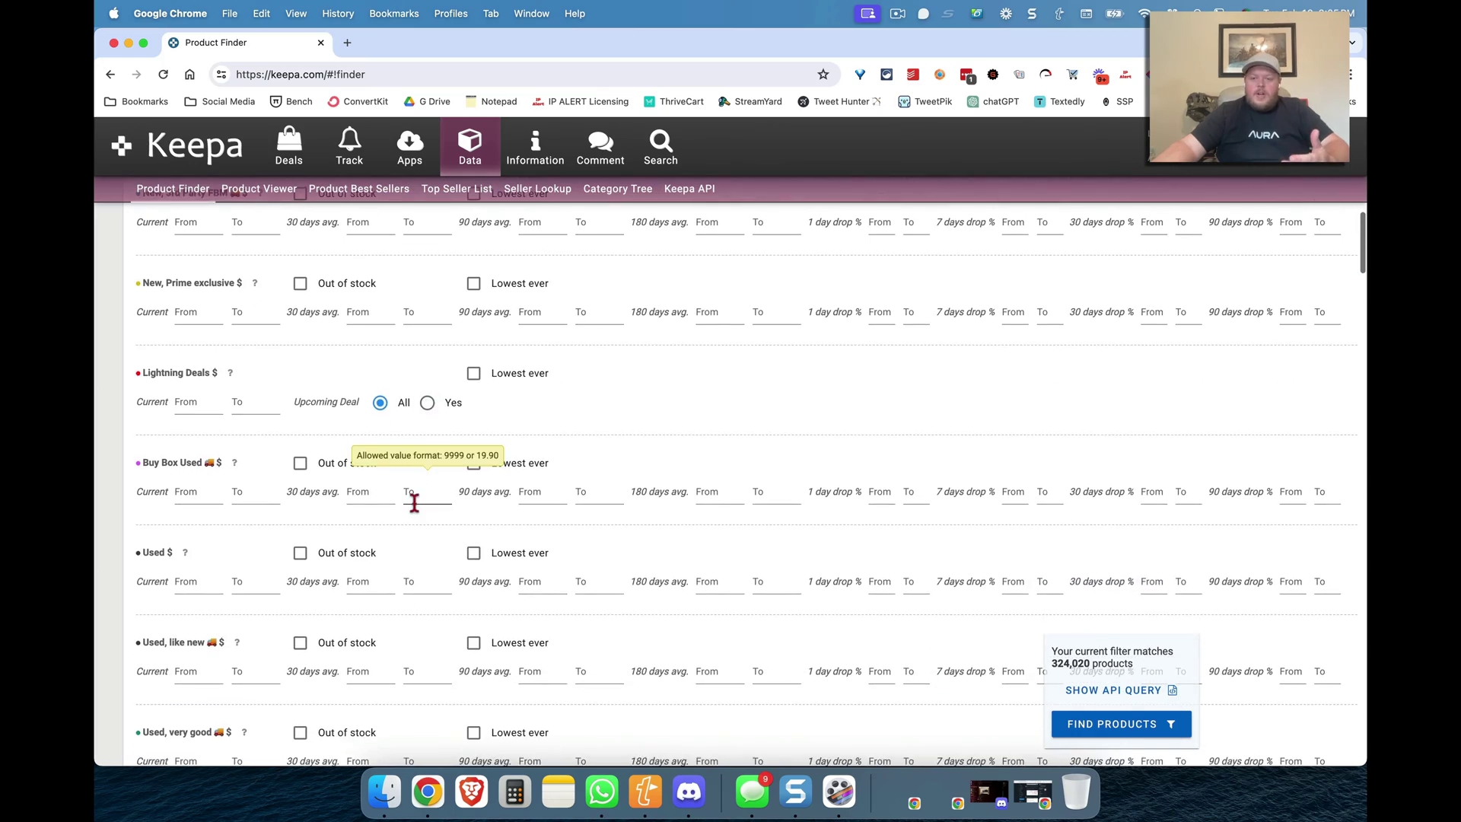
{"action": "scroll", "coordinate": [415, 502], "scroll_direction": "down", "scroll_amount": 2}
{"action": "left_click_drag", "start_coordinate": [1135, 666], "coordinate": [1051, 663]}
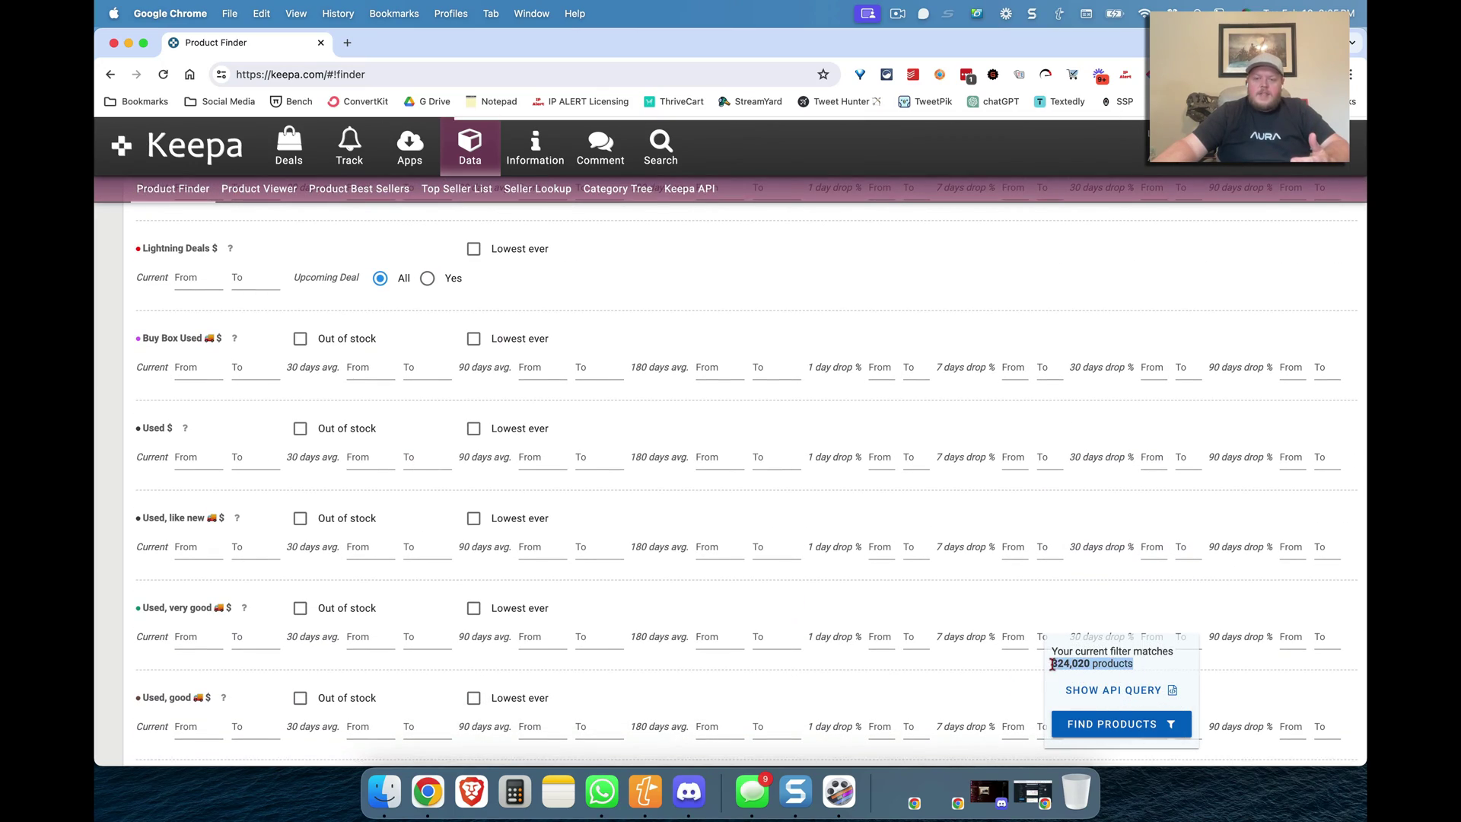
{"action": "scroll", "coordinate": [792, 583], "scroll_direction": "down", "scroll_amount": 7}
{"action": "scroll", "coordinate": [792, 583], "scroll_direction": "down", "scroll_amount": 10}
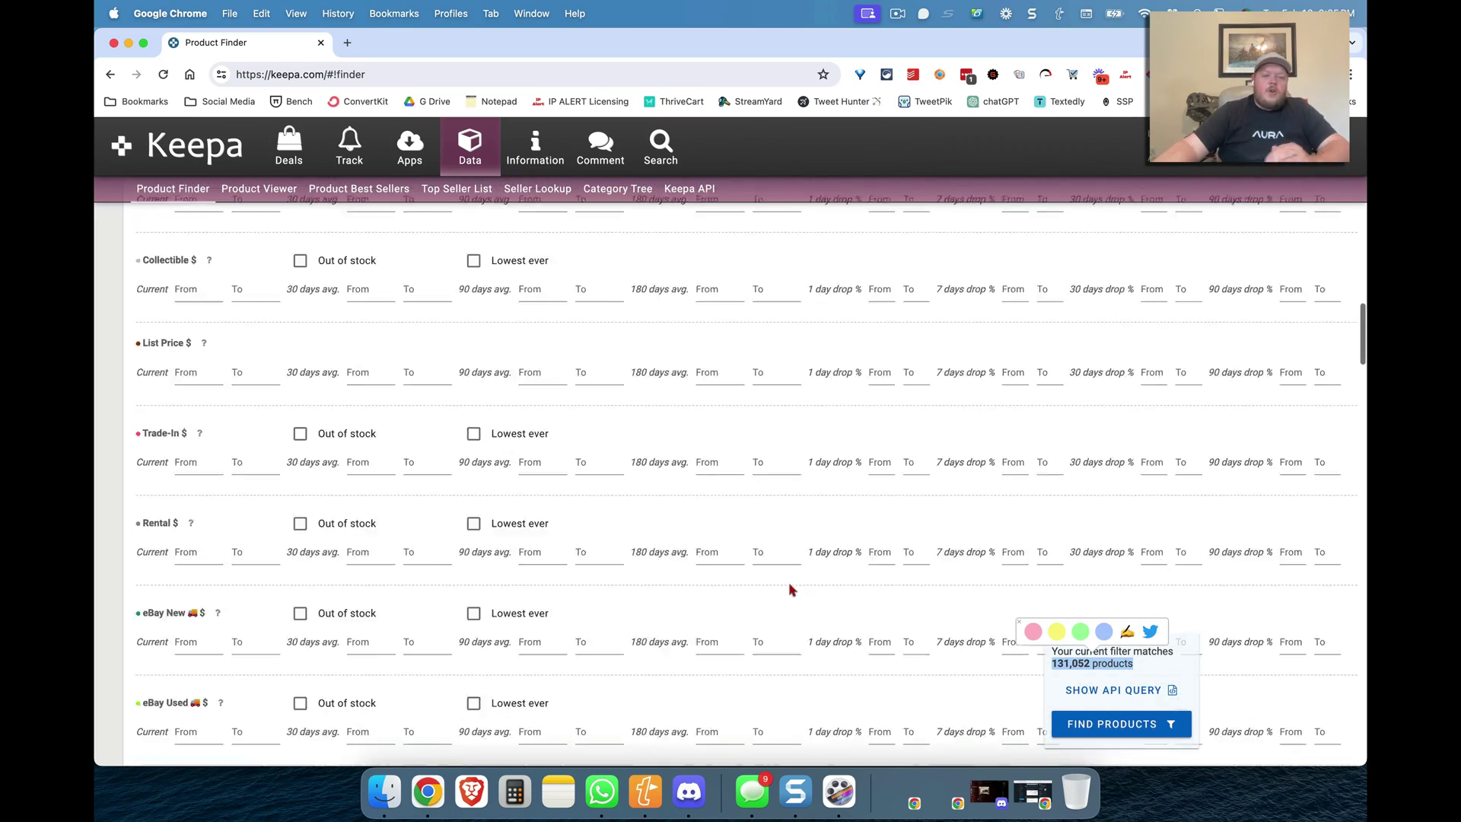
{"action": "left_click", "coordinate": [418, 463]}
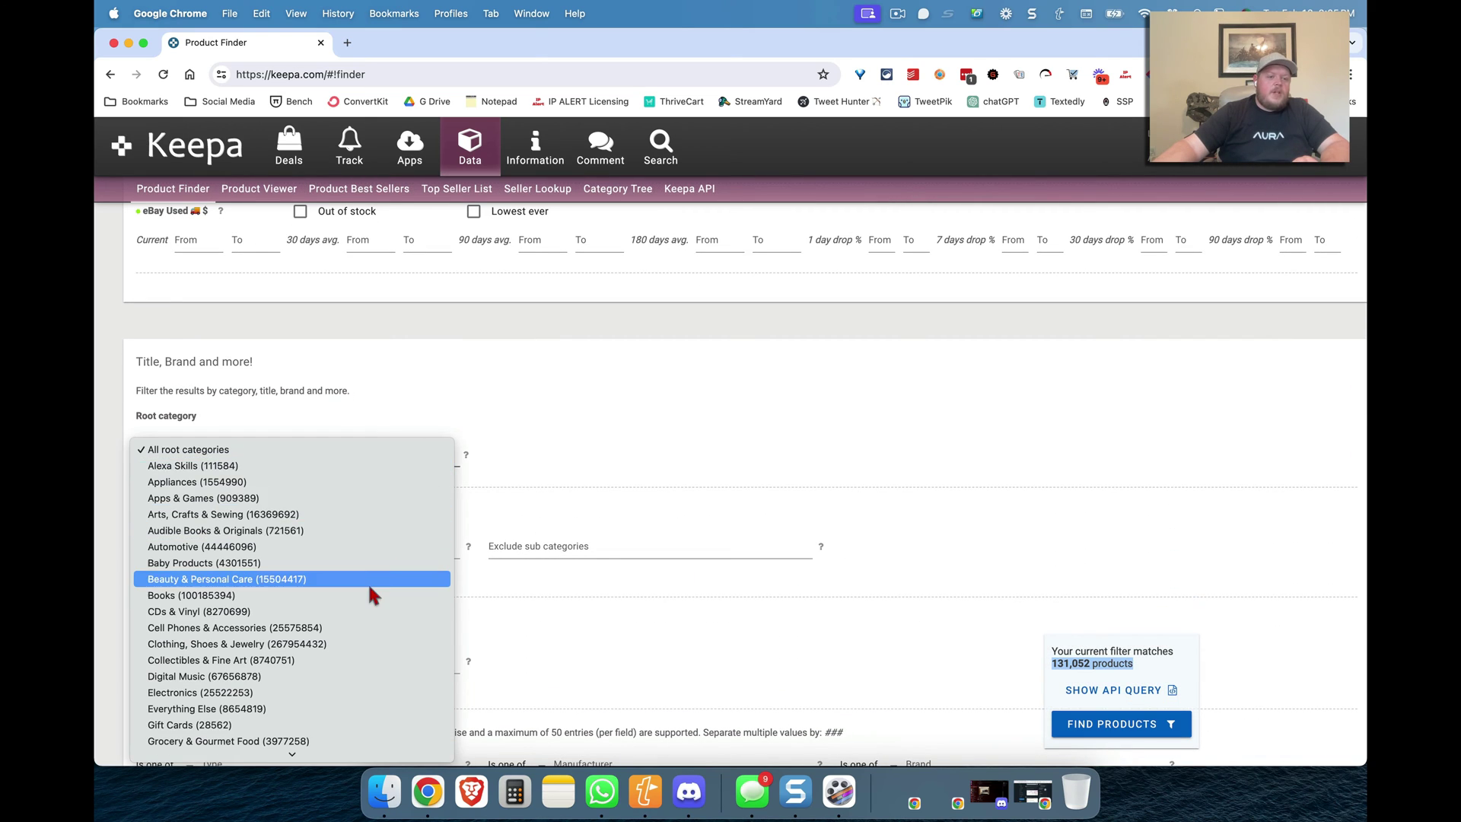
{"action": "scroll", "coordinate": [367, 583], "scroll_direction": "down", "scroll_amount": 5}
{"action": "scroll", "coordinate": [342, 661], "scroll_direction": "down", "scroll_amount": 5}
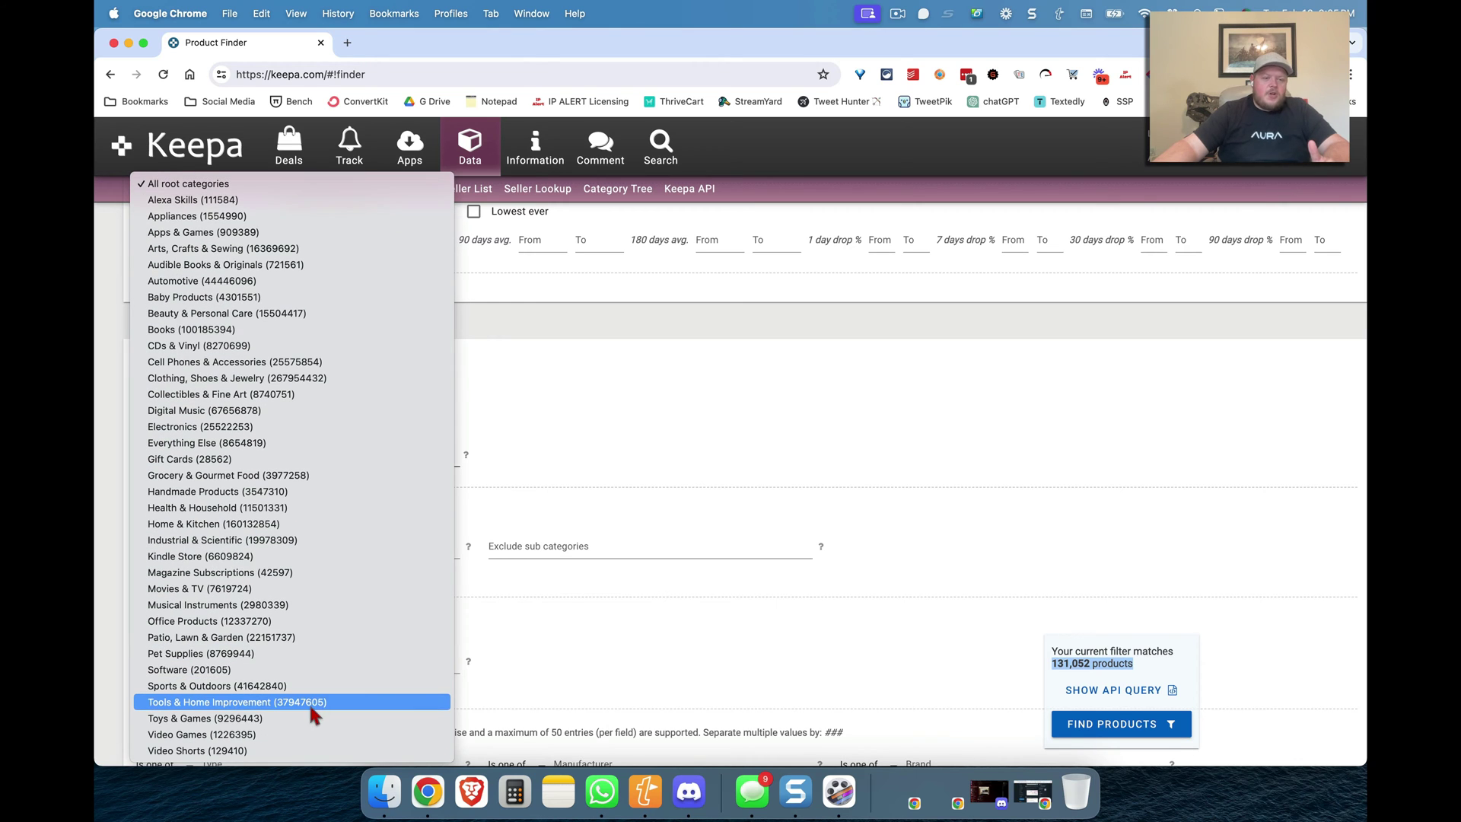
{"action": "left_click", "coordinate": [268, 720]}
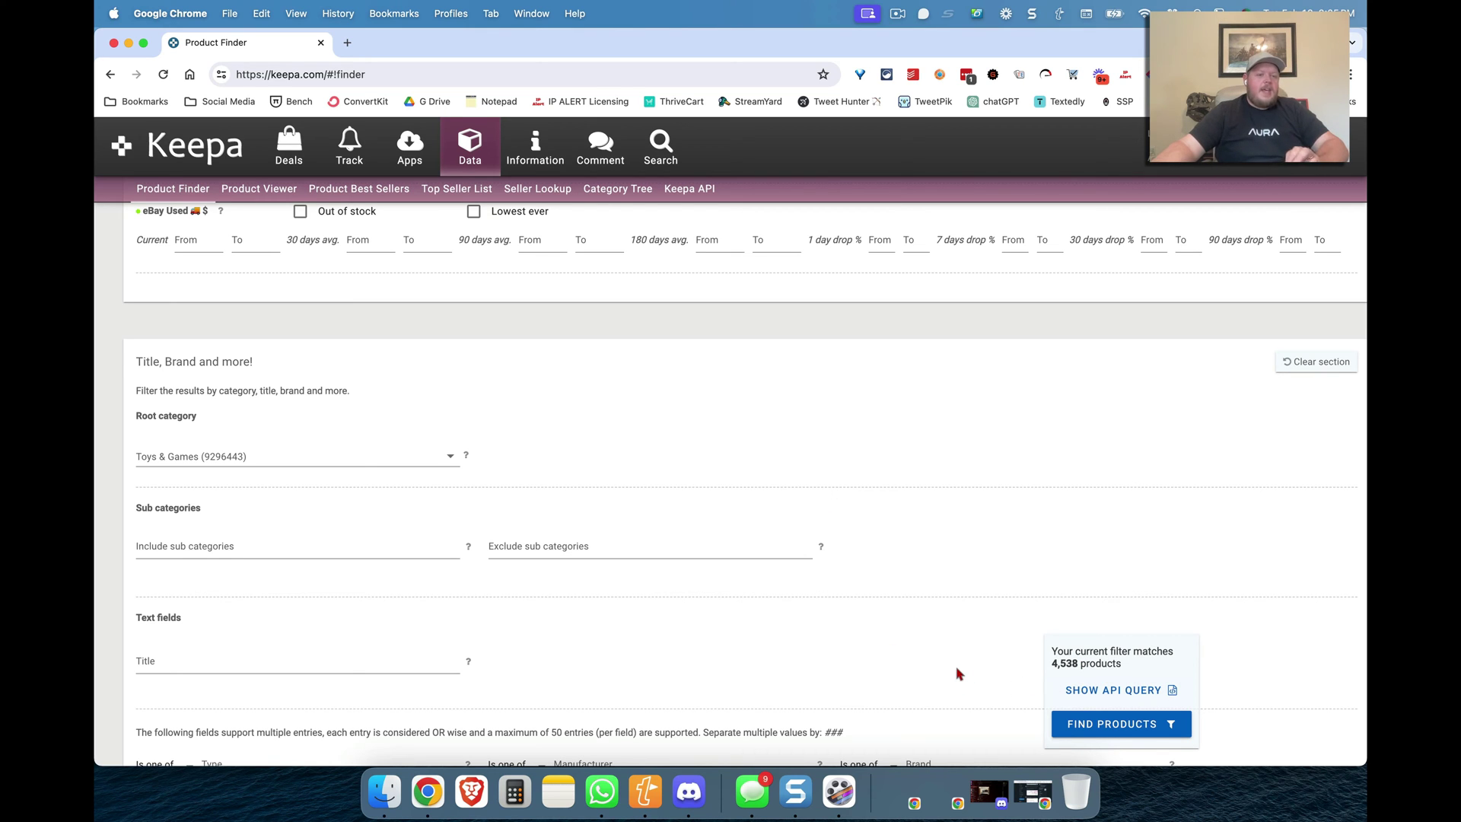
Set the minimum 30-day average New Offer Count to 3
{"action": "scroll", "coordinate": [956, 673], "scroll_direction": "down", "scroll_amount": 5}
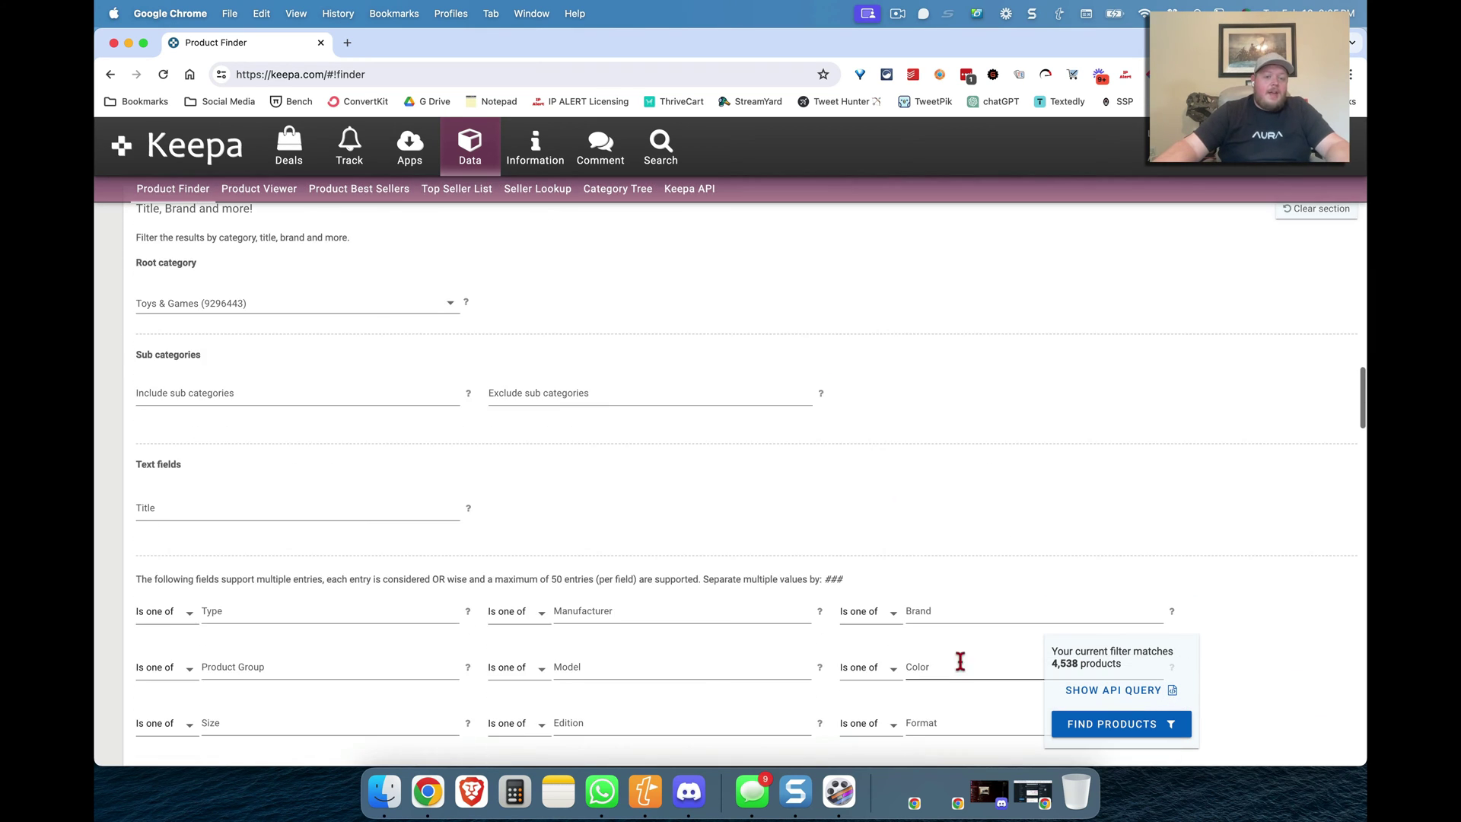
{"action": "scroll", "coordinate": [959, 661], "scroll_direction": "down", "scroll_amount": 4}
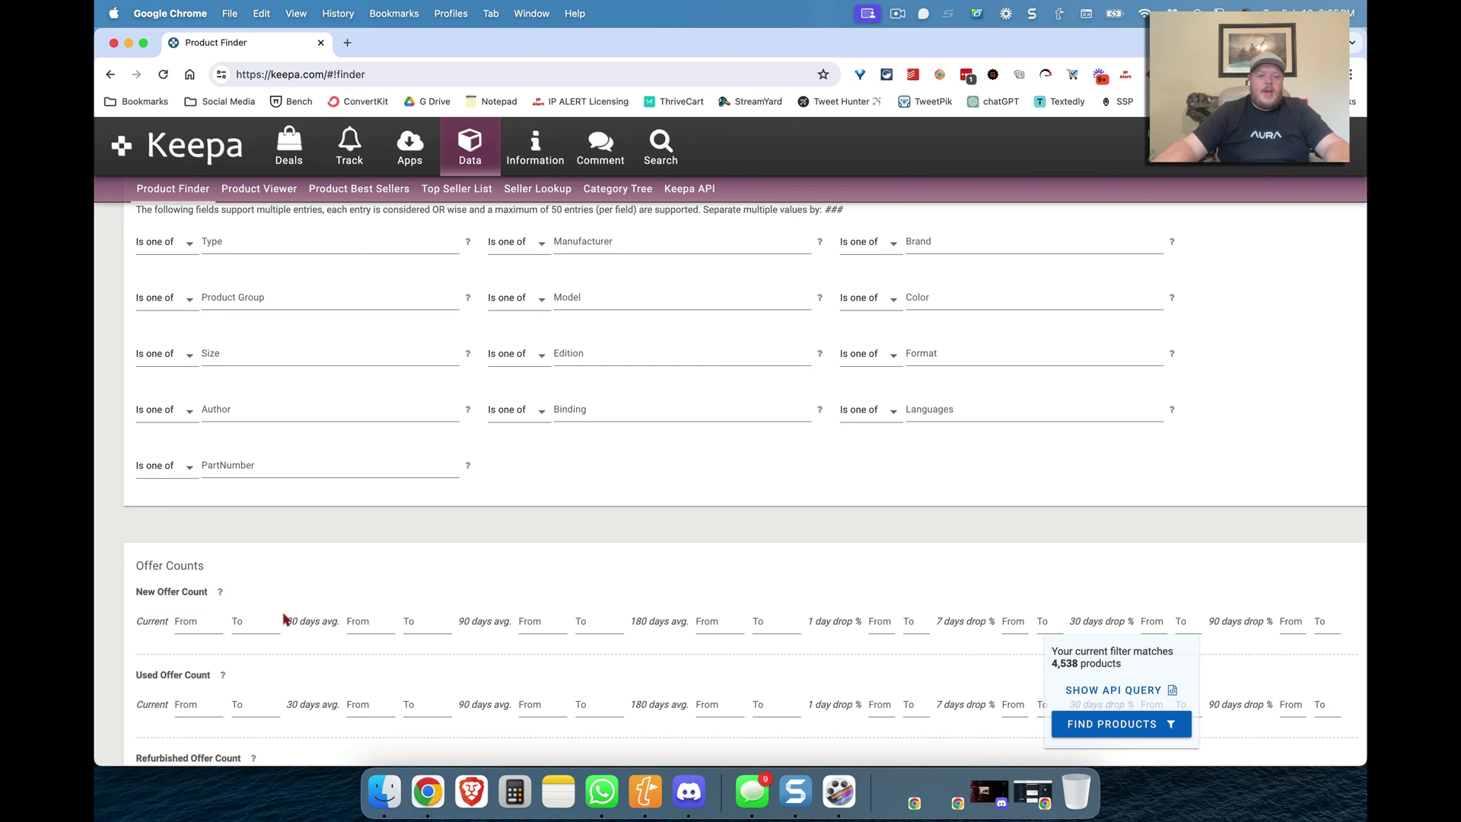
{"action": "left_click", "coordinate": [357, 625]}
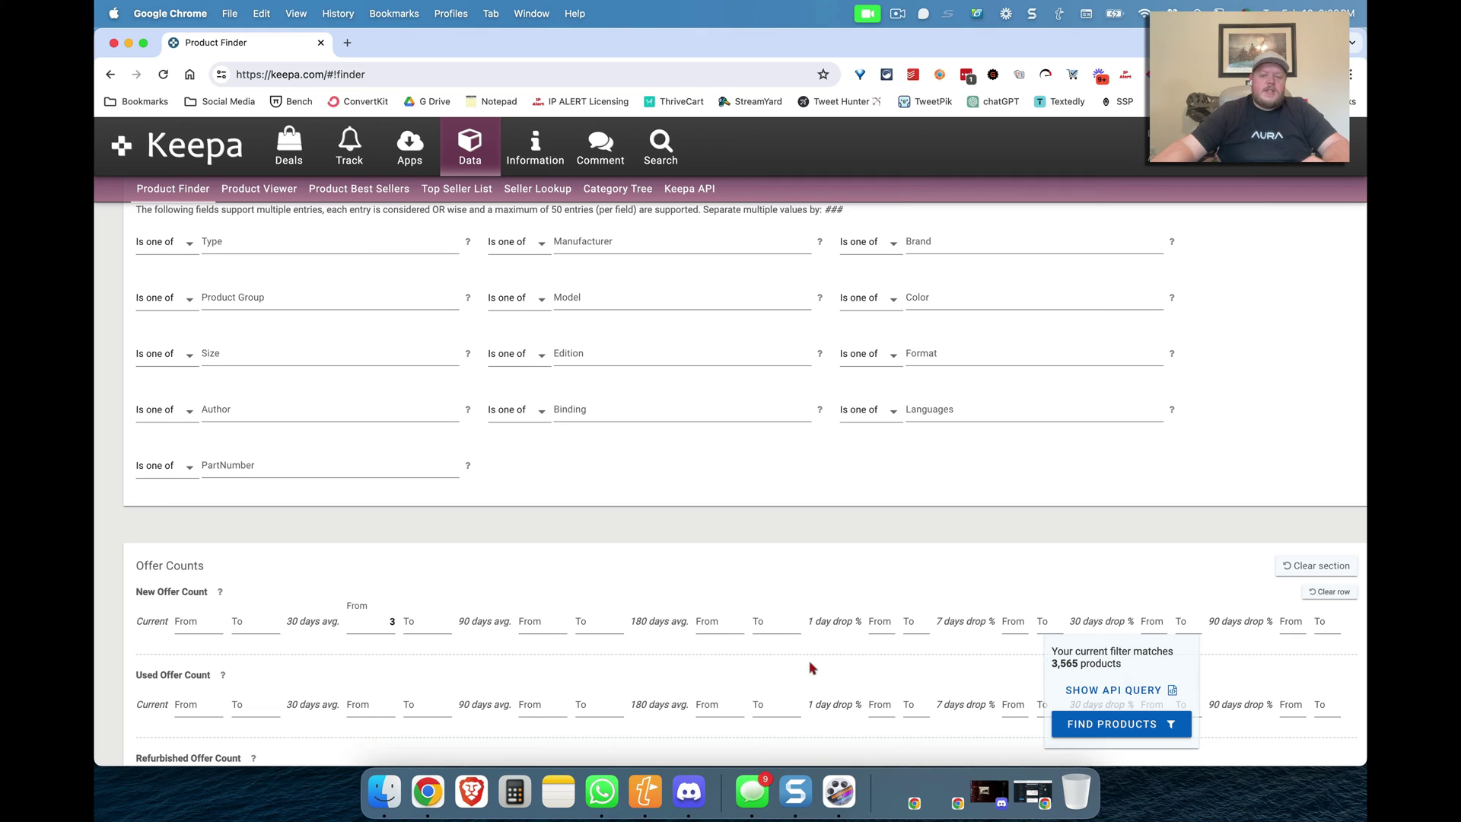
Set the upper limit of the current Sales Rank filter to 150000
{"action": "scroll", "coordinate": [734, 664], "scroll_direction": "up", "scroll_amount": 15}
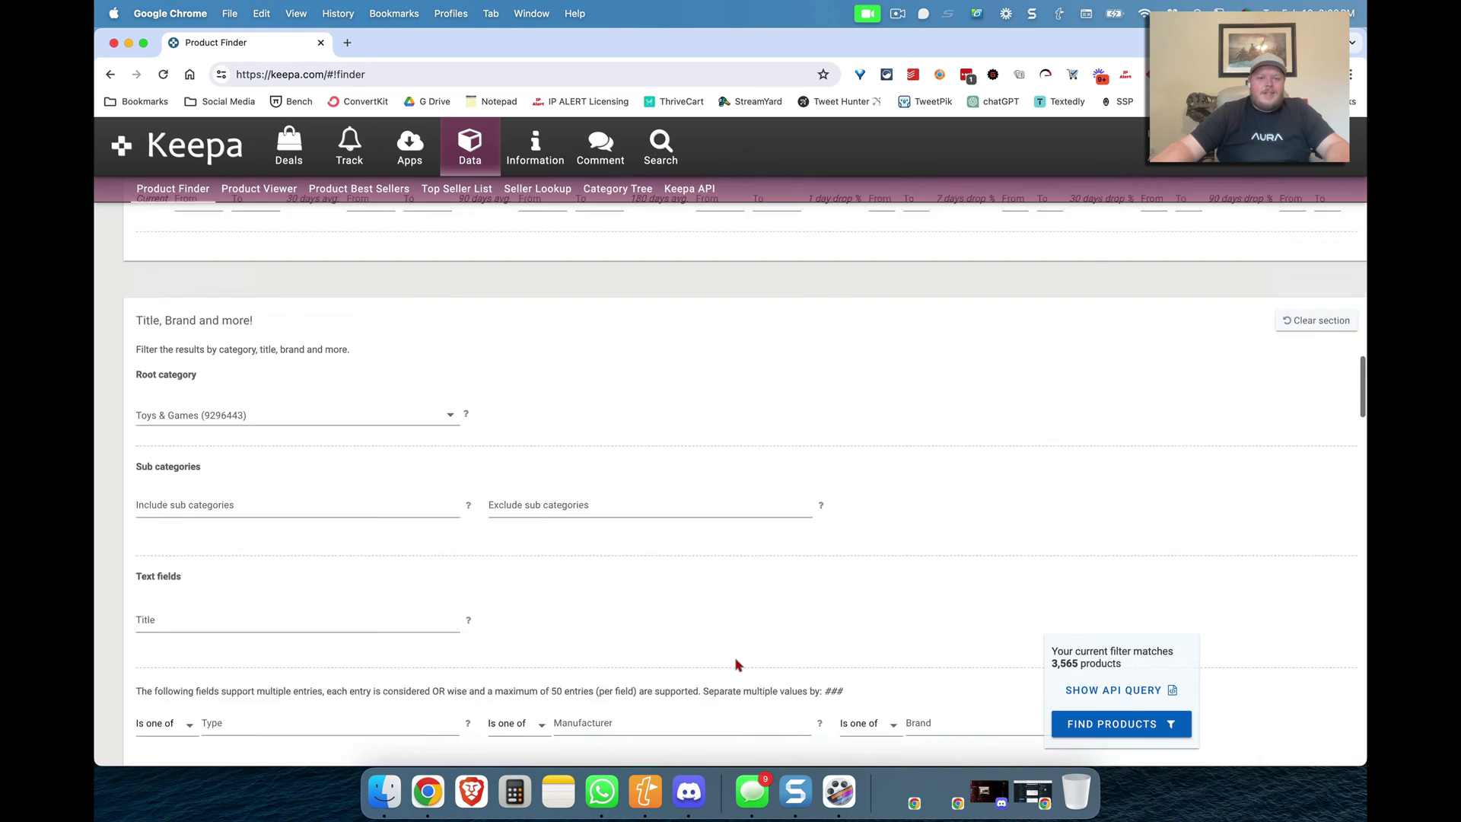
{"action": "scroll", "coordinate": [734, 664], "scroll_direction": "up", "scroll_amount": 20}
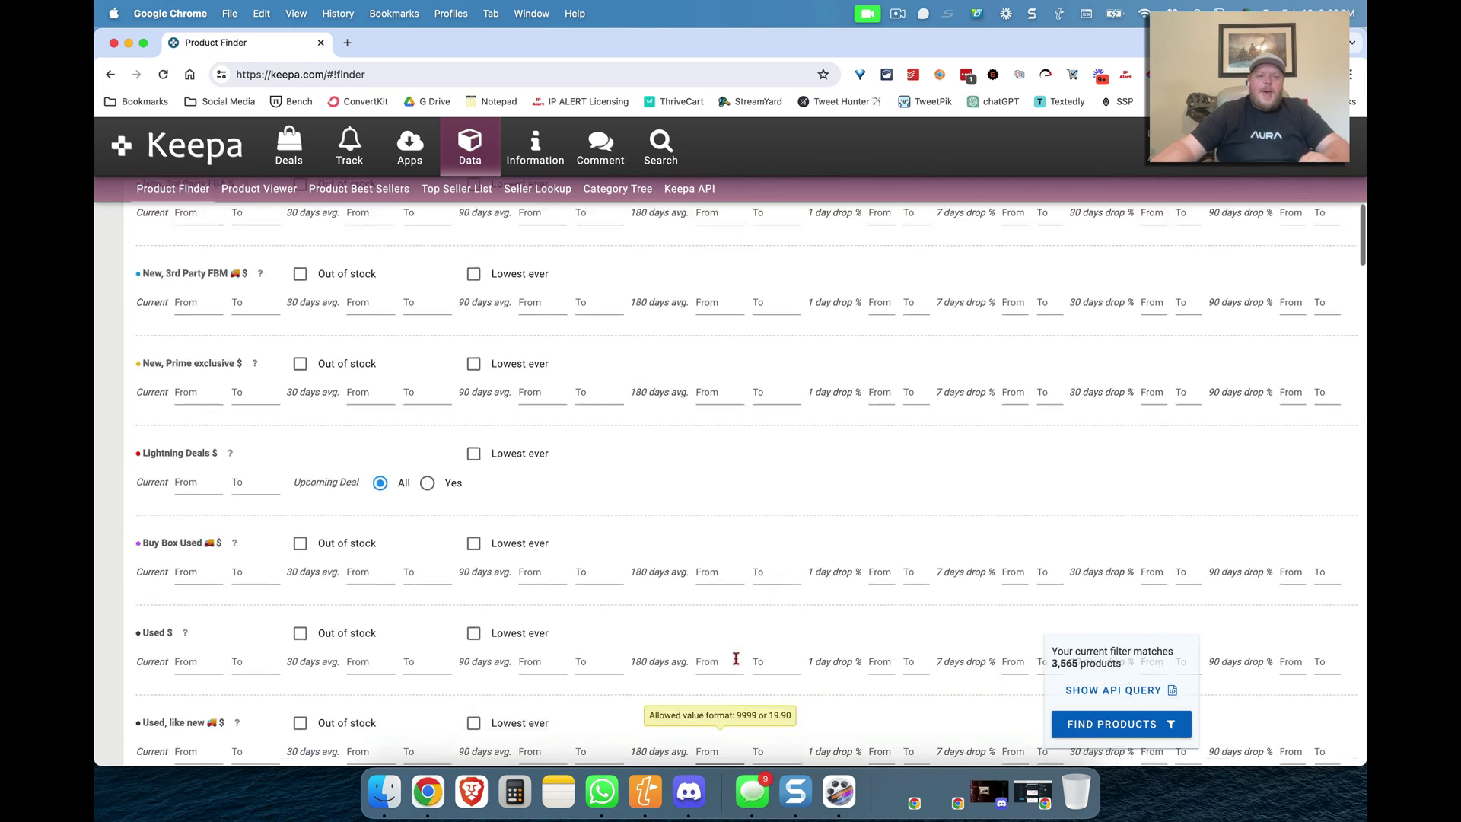
{"action": "scroll", "coordinate": [735, 664], "scroll_direction": "down", "scroll_amount": 2}
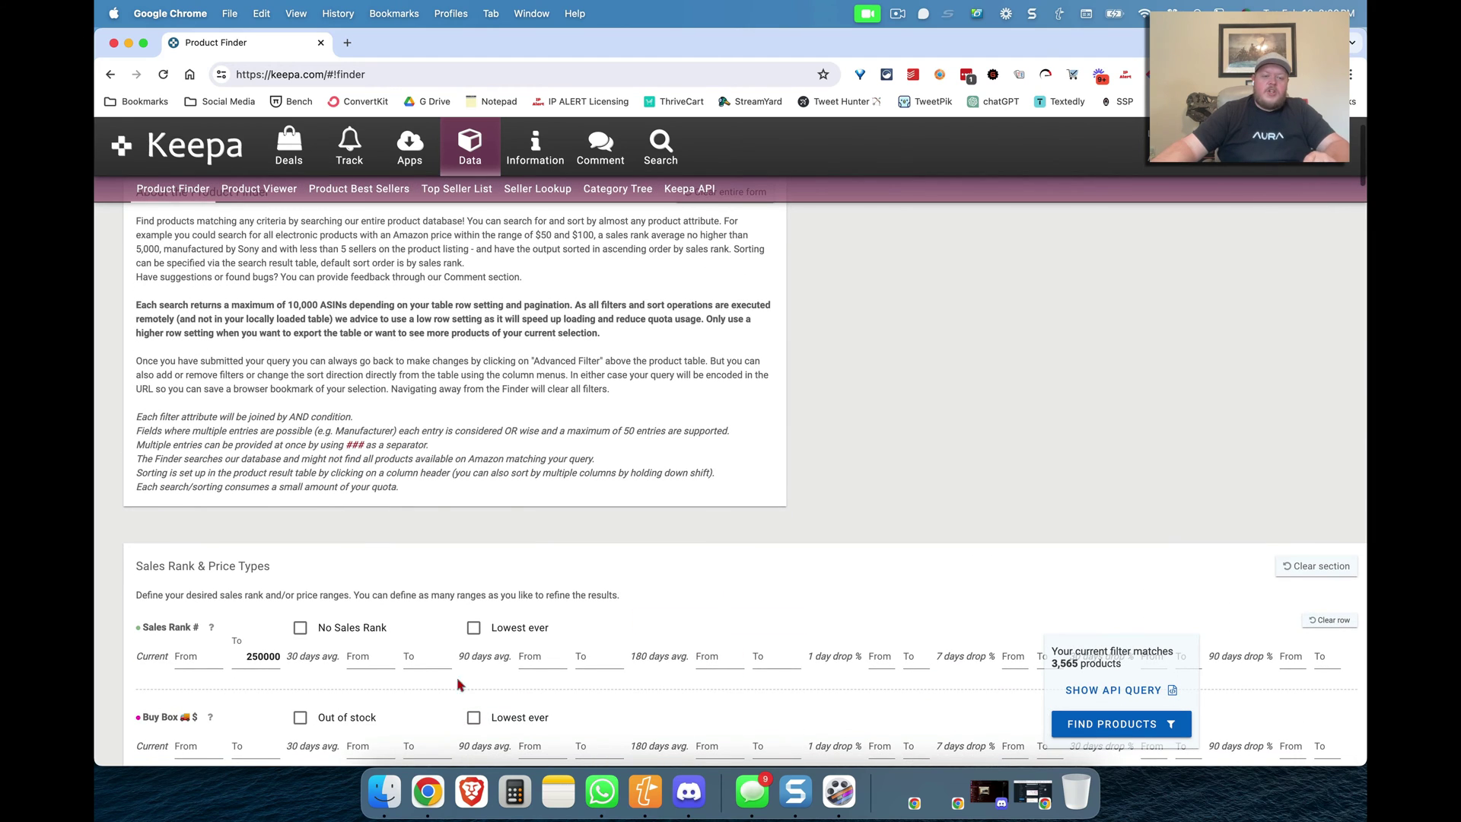
{"action": "double_click", "coordinate": [240, 656]}
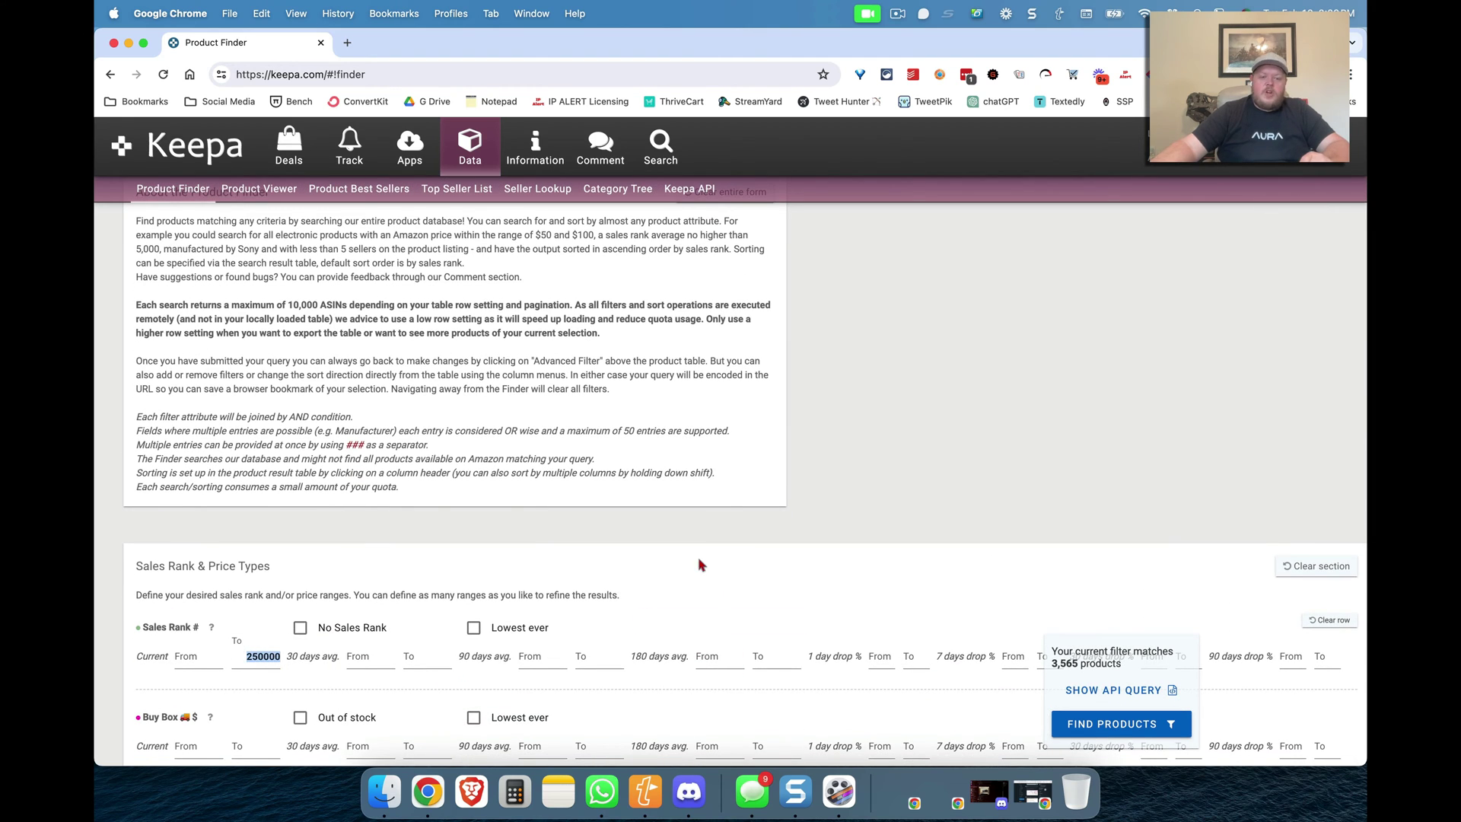
{"action": "type", "text": "15"}
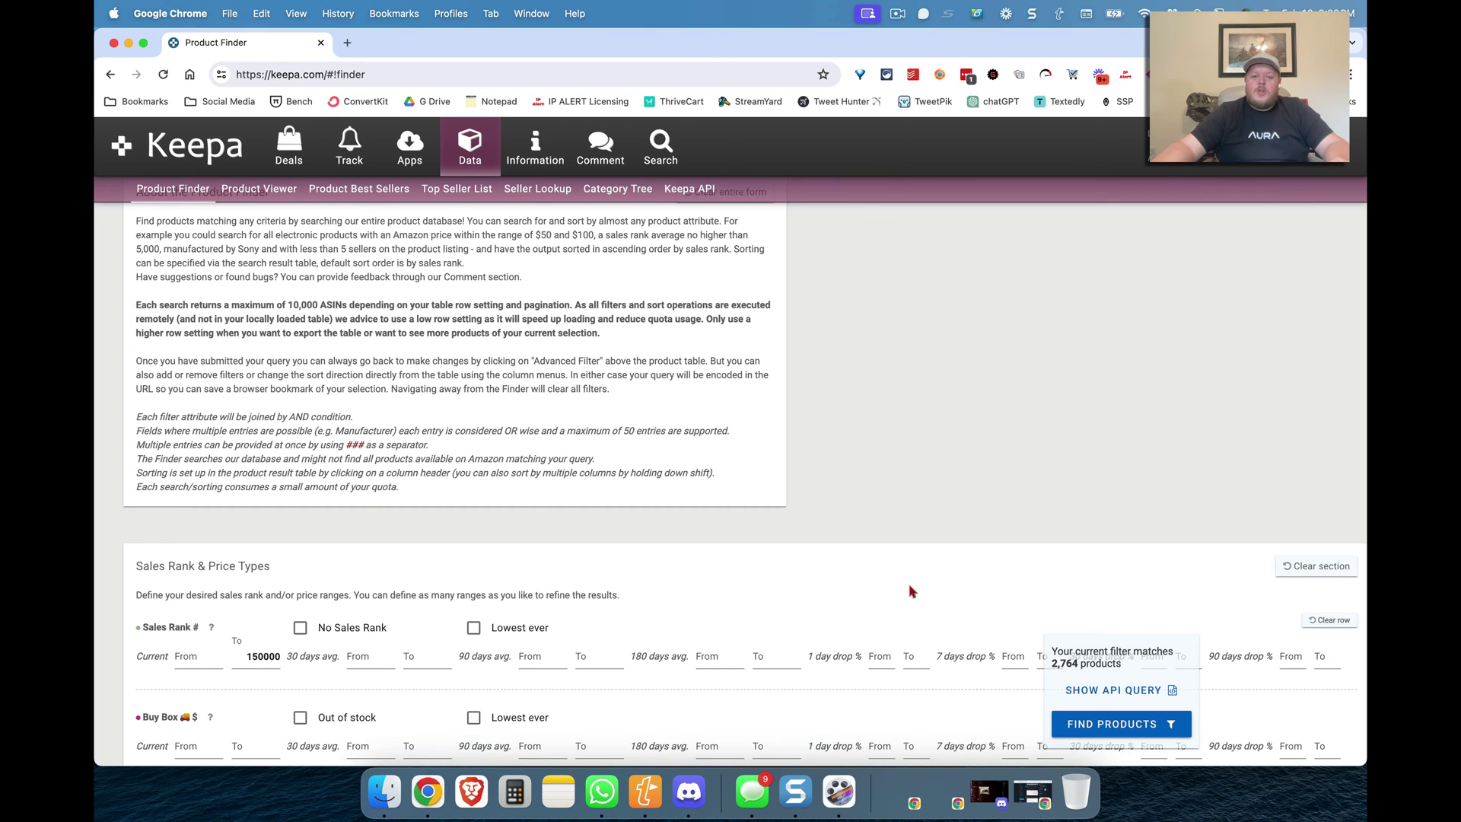
Find the products matching the filters and review the result columns across to the Amazon 30-day average price
{"action": "scroll", "coordinate": [911, 592], "scroll_direction": "down", "scroll_amount": 5}
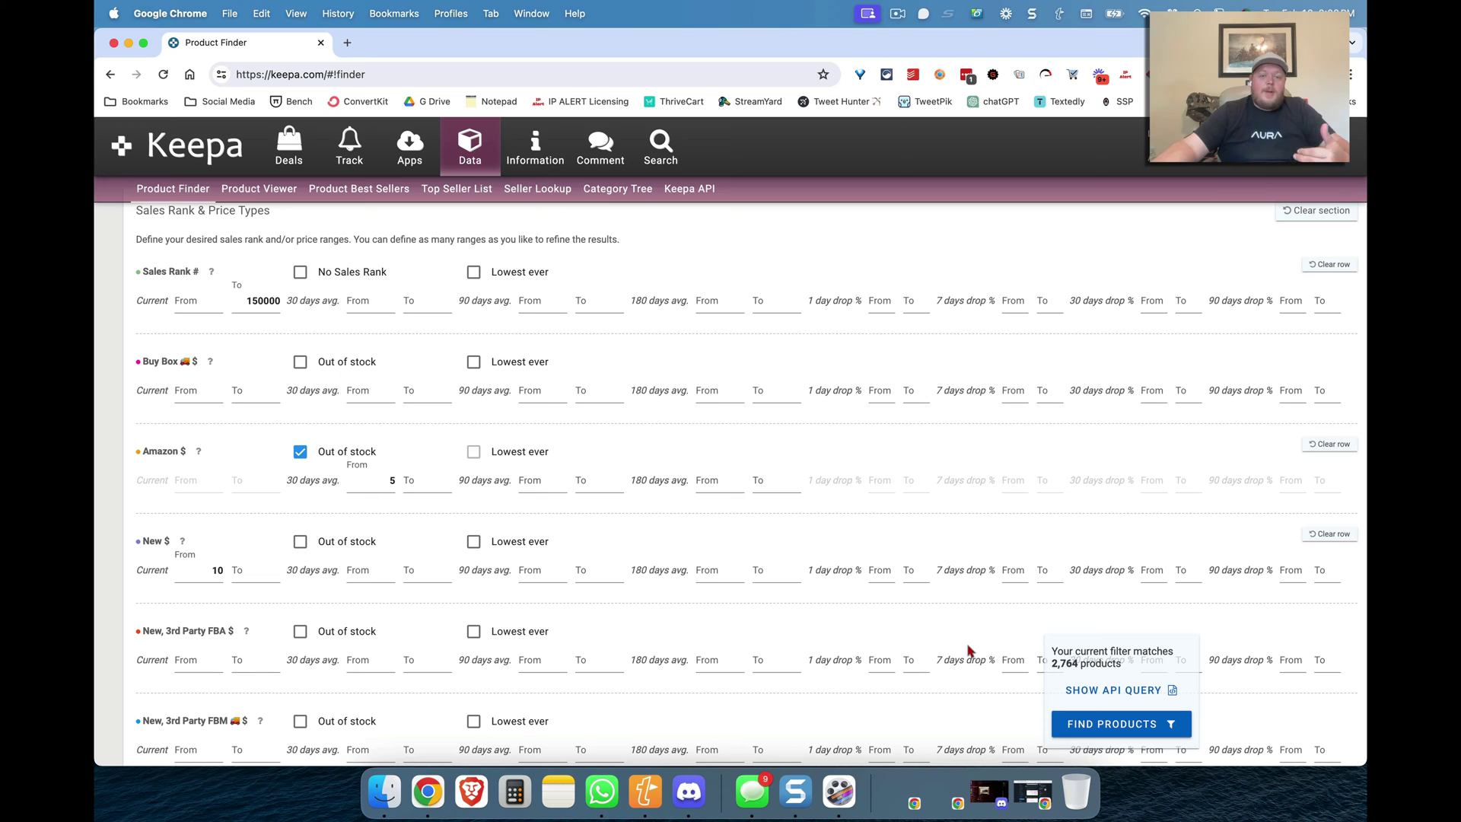
{"action": "left_click", "coordinate": [1112, 725]}
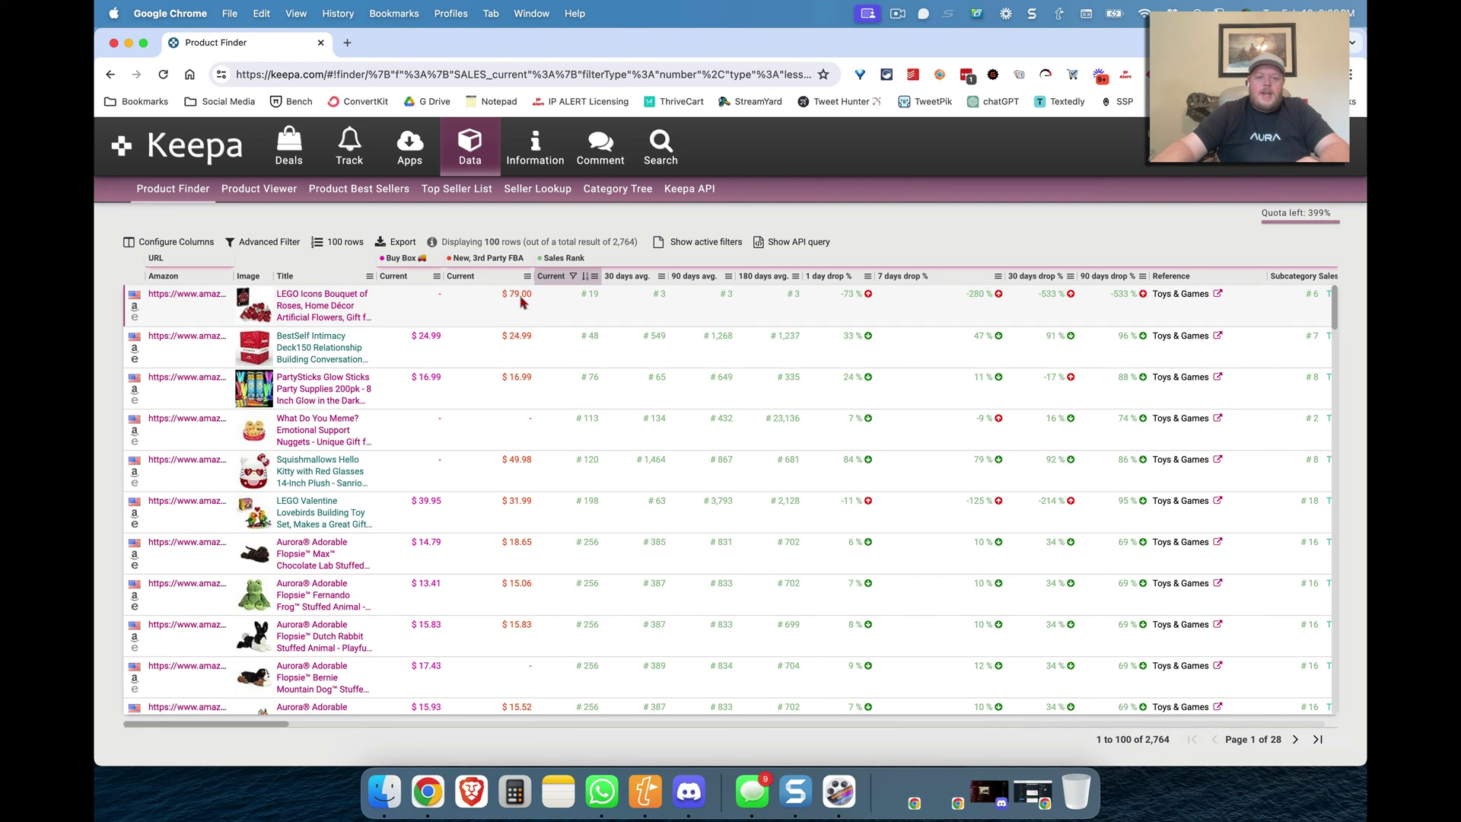
{"action": "mouse_move", "coordinate": [298, 313]}
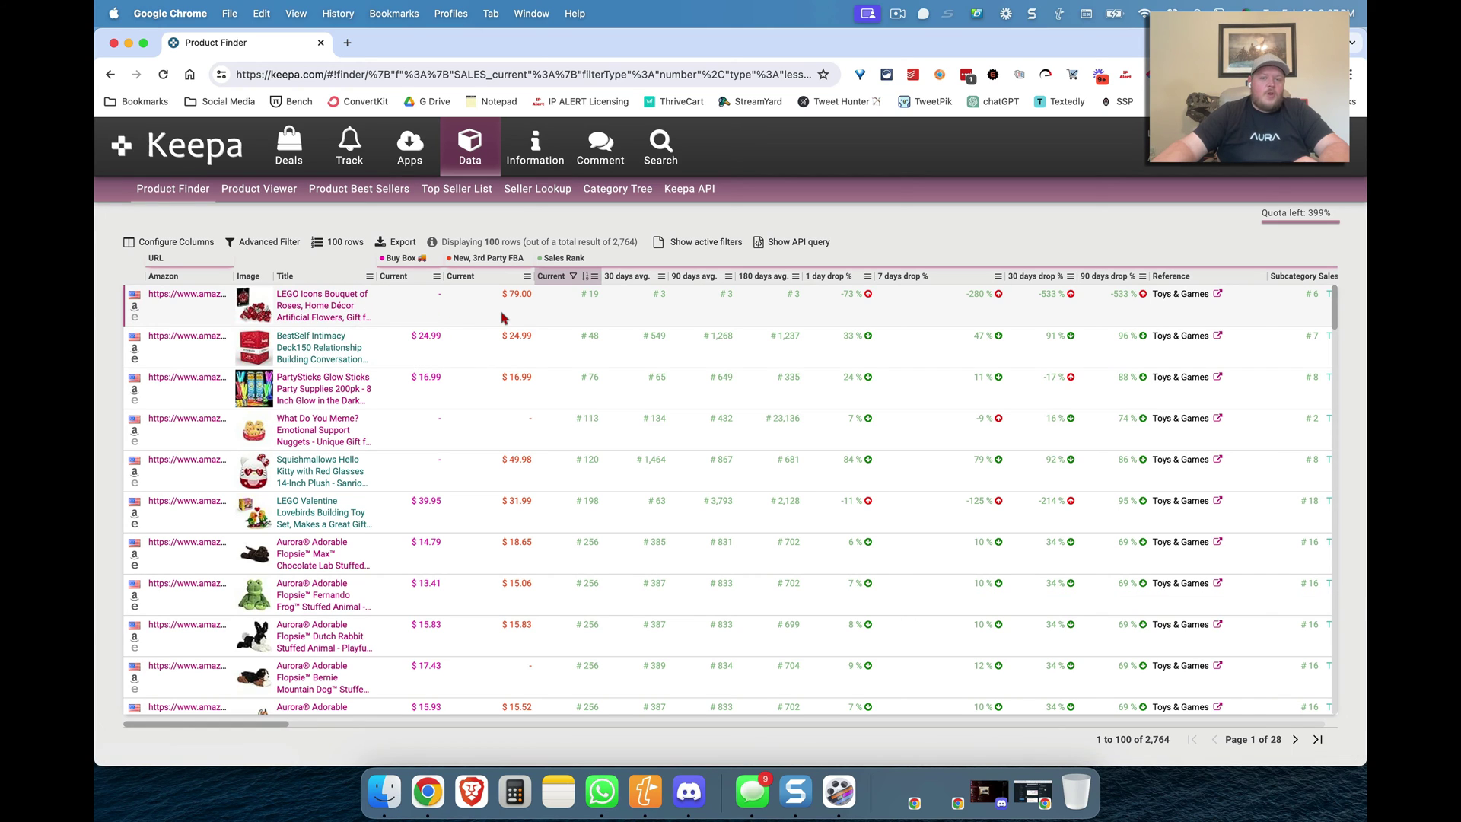
{"action": "scroll", "coordinate": [502, 318], "scroll_direction": "right", "scroll_amount": 10}
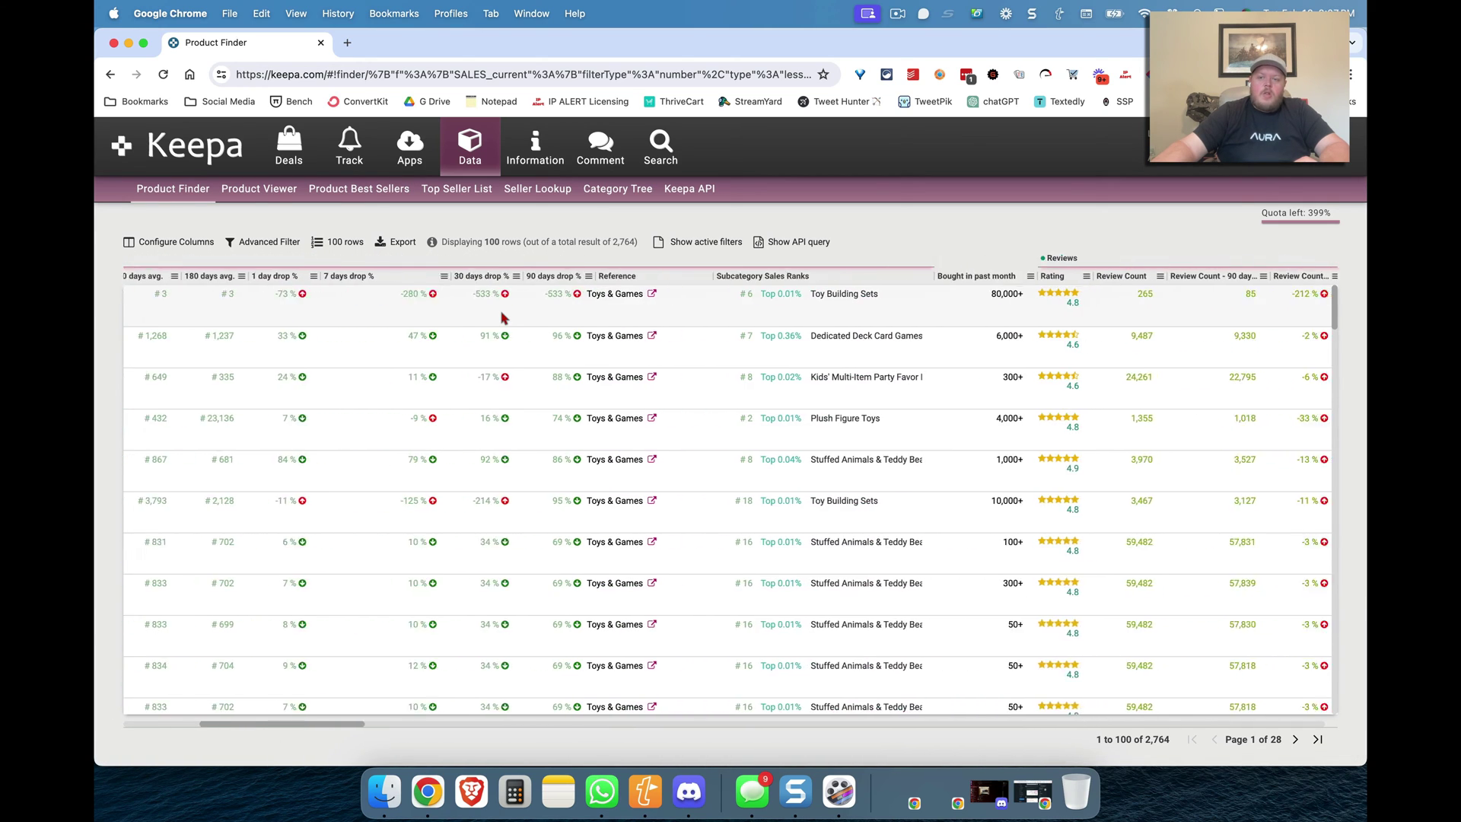
{"action": "scroll", "coordinate": [500, 318], "scroll_direction": "right", "scroll_amount": 10}
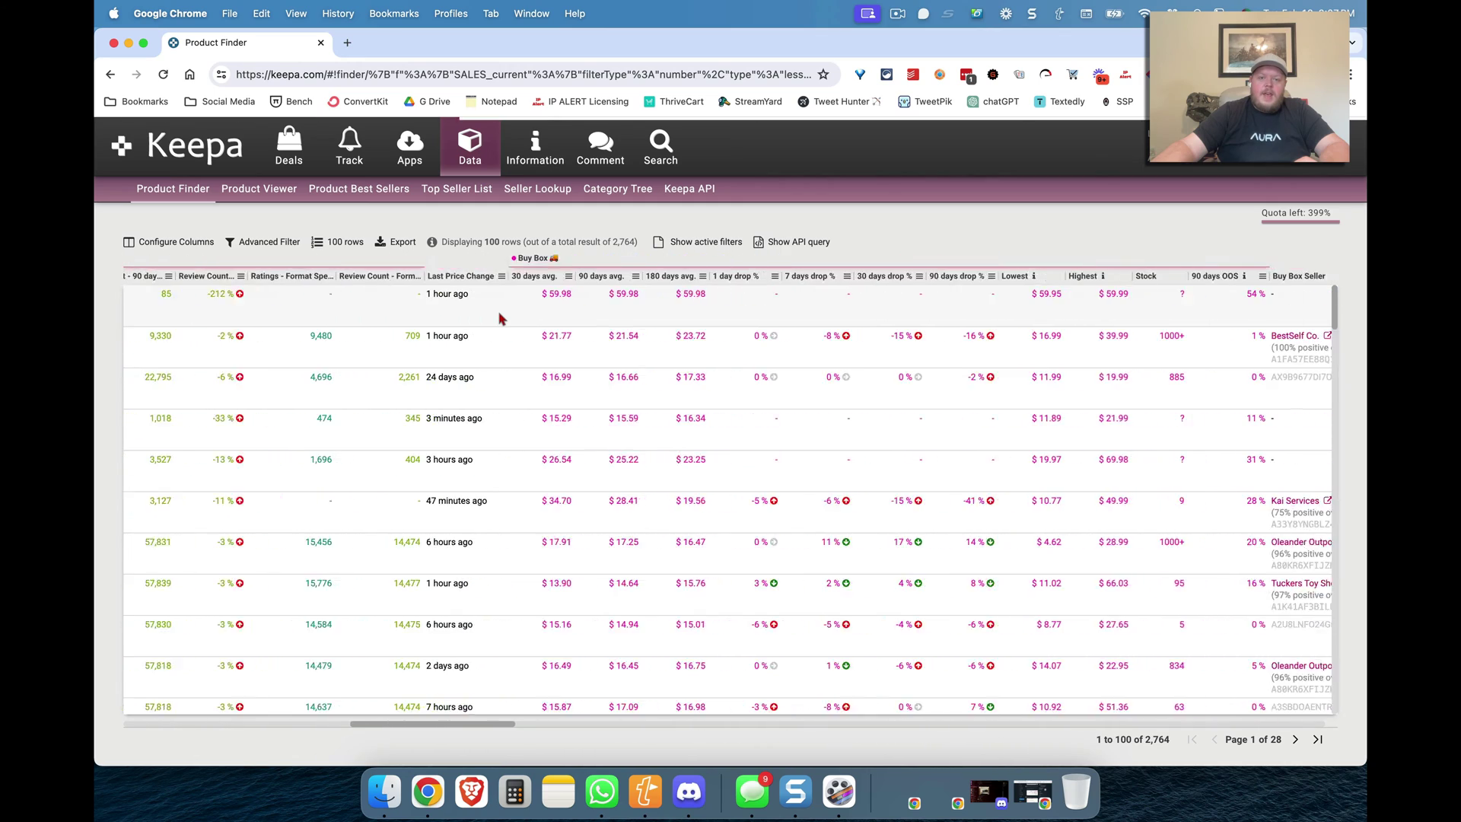
{"action": "scroll", "coordinate": [500, 318], "scroll_direction": "right", "scroll_amount": 8}
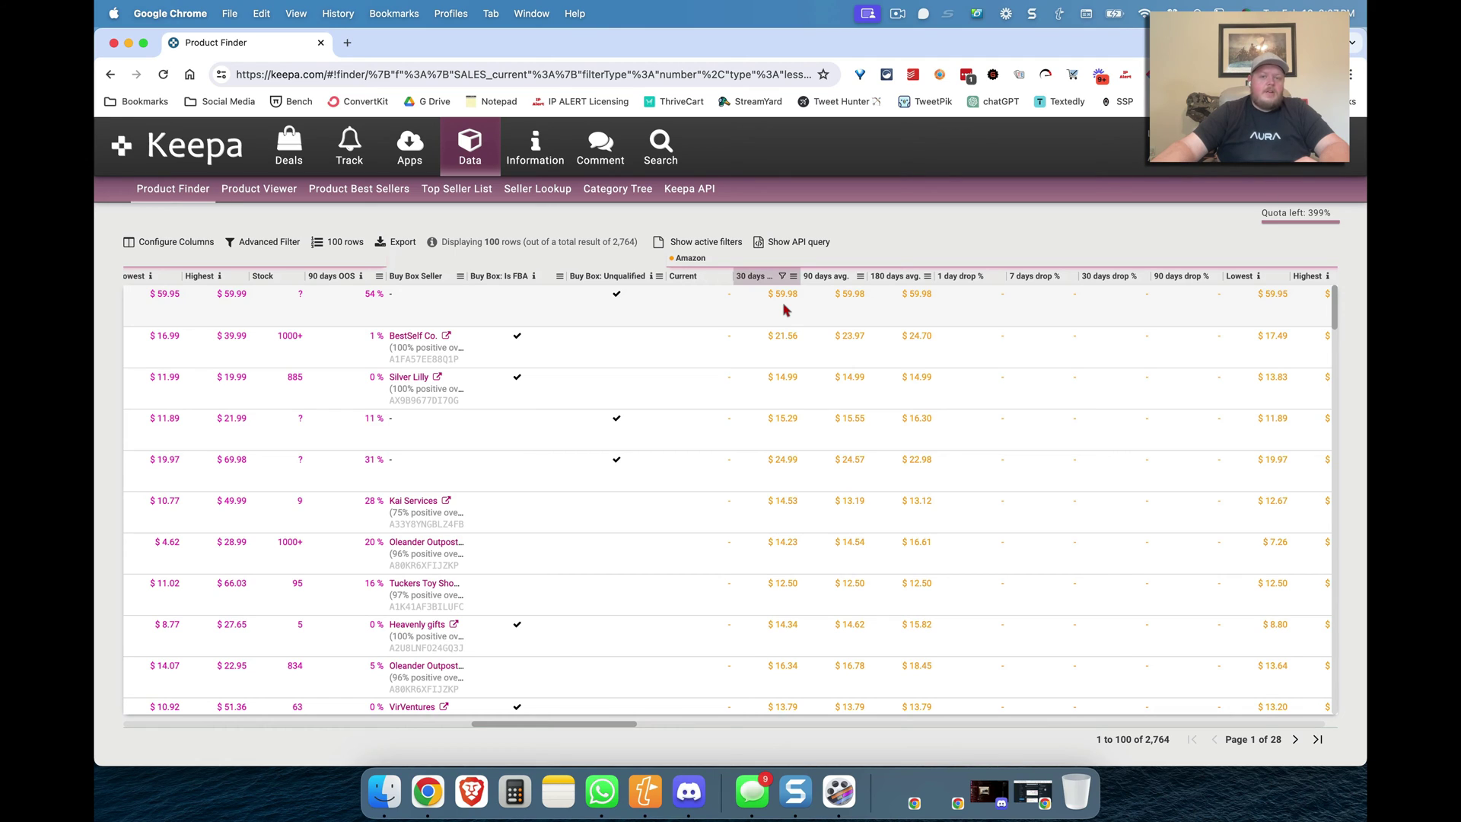
Compare the listed products' current Buy Box and third-party FBA prices with their Amazon 30-day averages, especially for the LEGO Valentine Lovebirds set
{"action": "scroll", "coordinate": [786, 310], "scroll_direction": "left", "scroll_amount": 15}
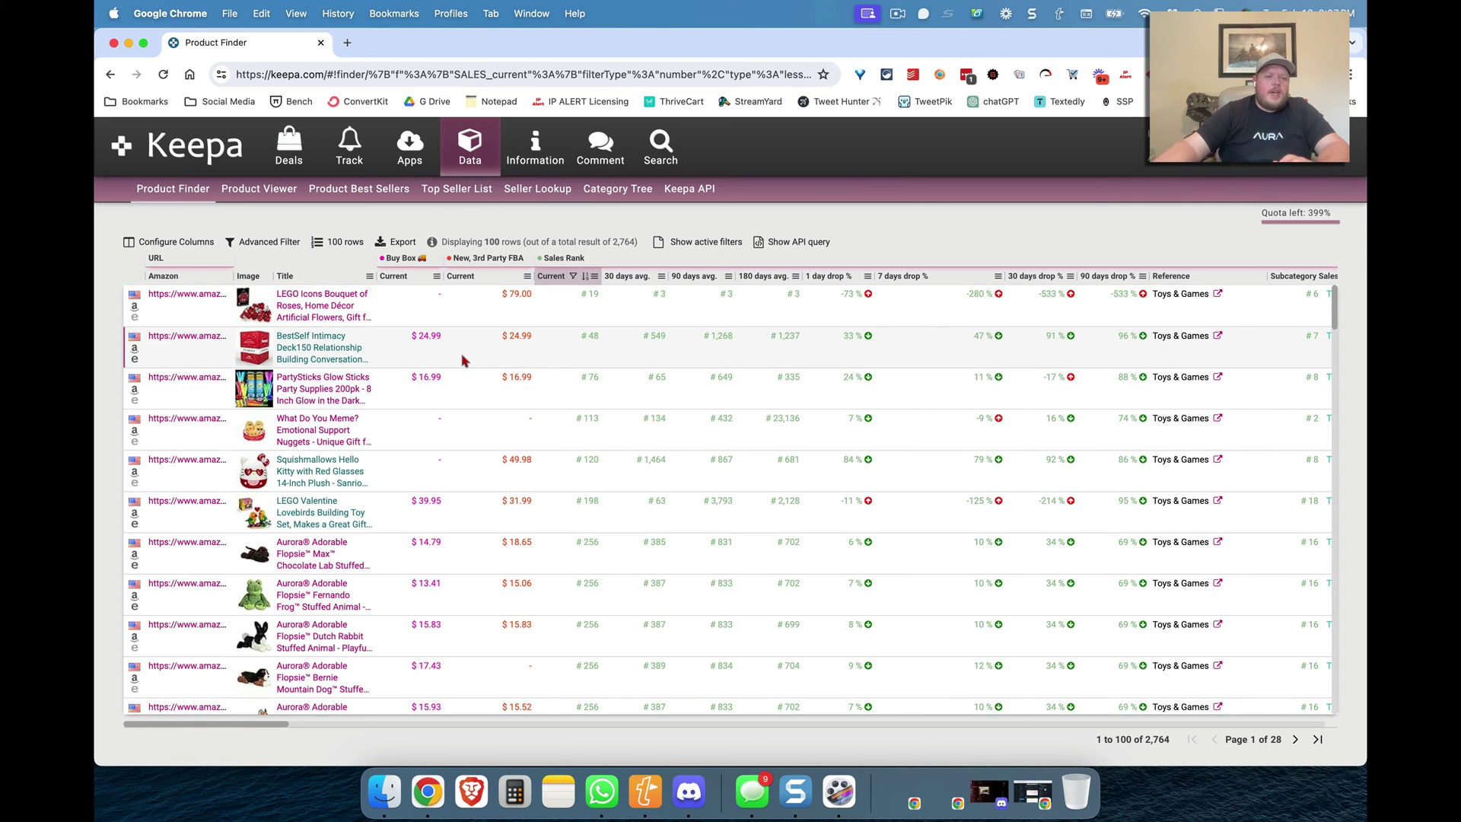
{"action": "mouse_move", "coordinate": [300, 351]}
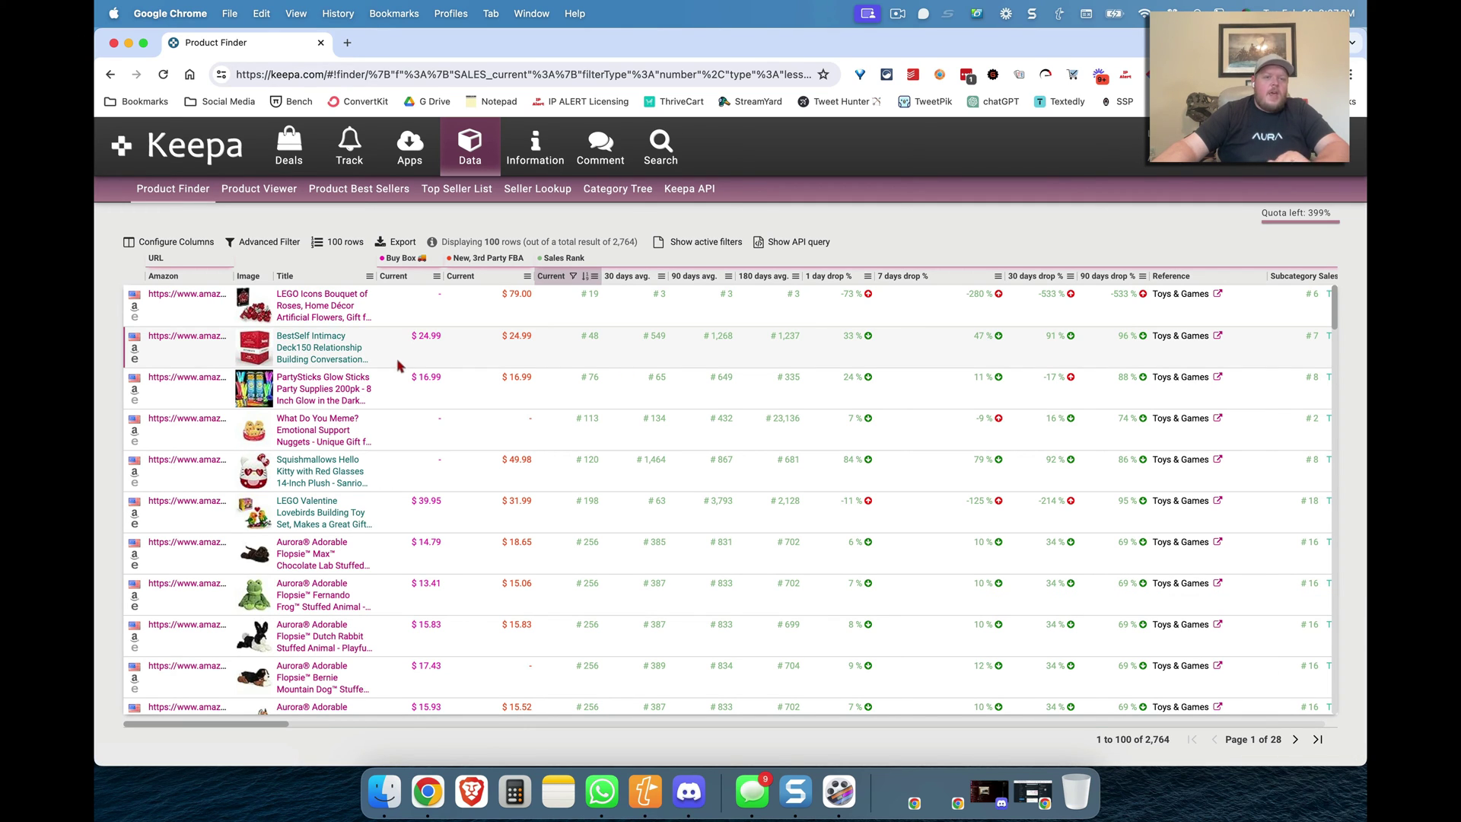
{"action": "mouse_move", "coordinate": [253, 388]}
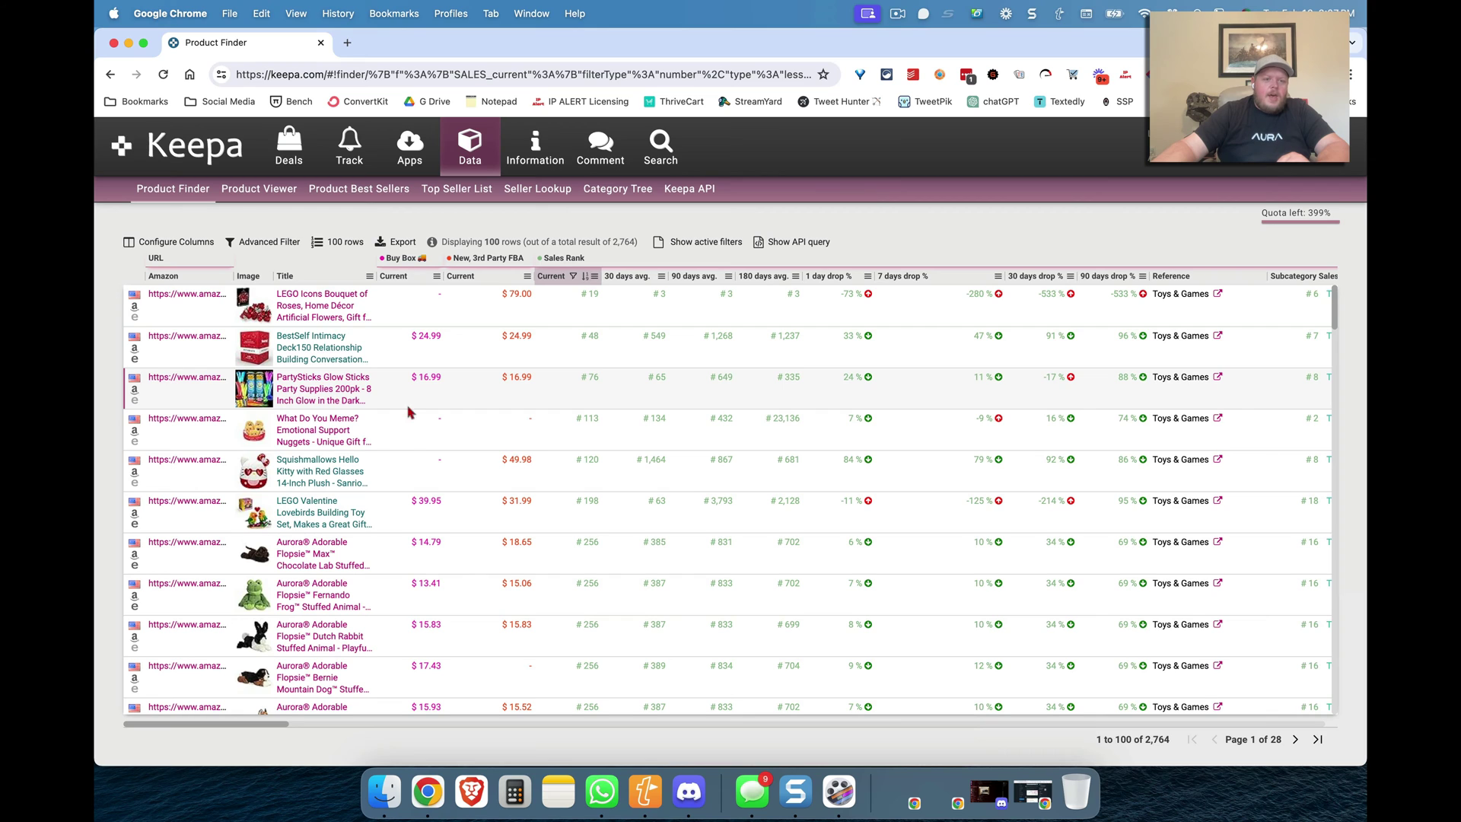
{"action": "mouse_move", "coordinate": [322, 516]}
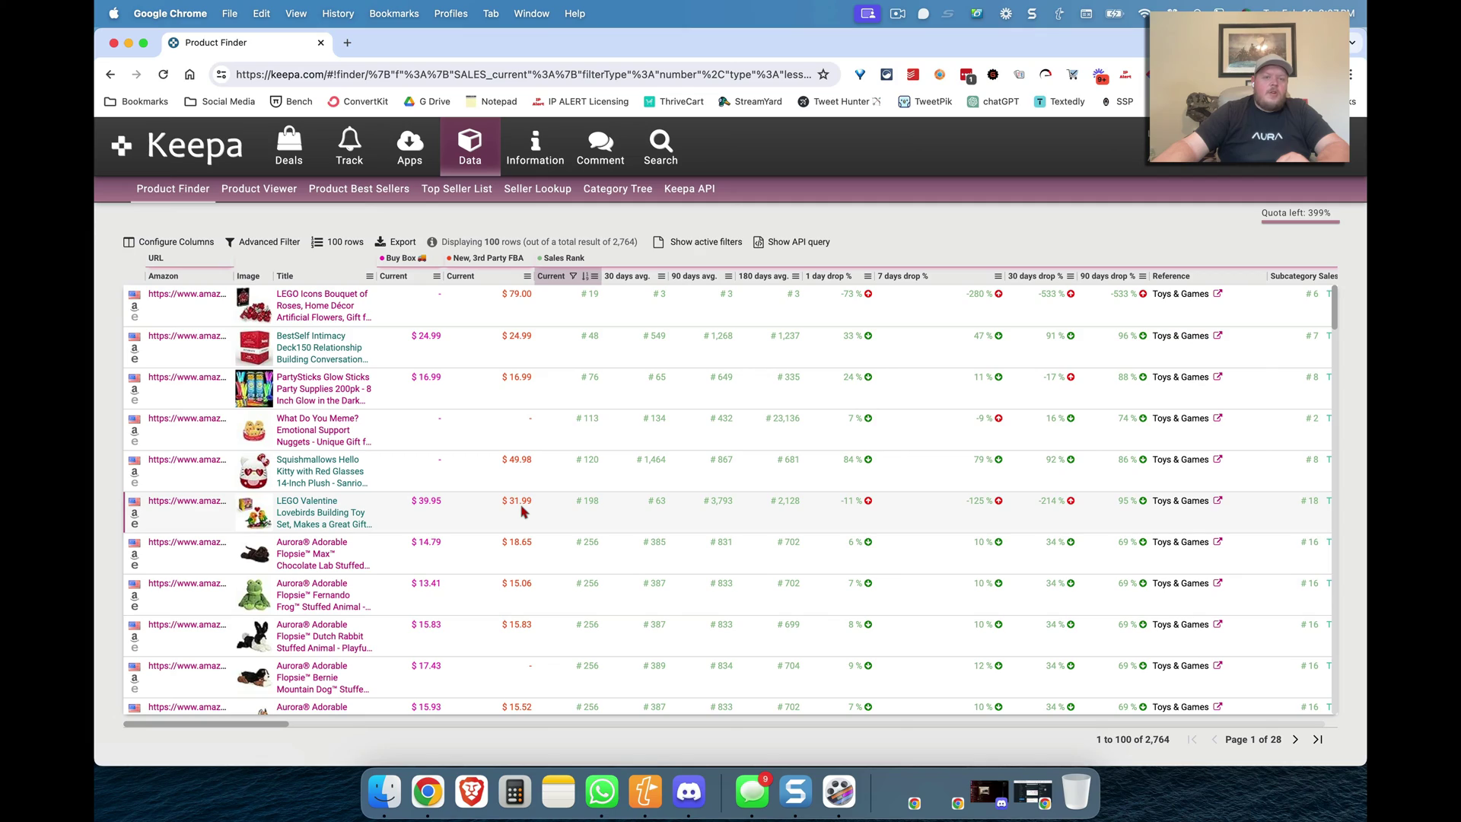
{"action": "scroll", "coordinate": [511, 512], "scroll_direction": "right", "scroll_amount": 15}
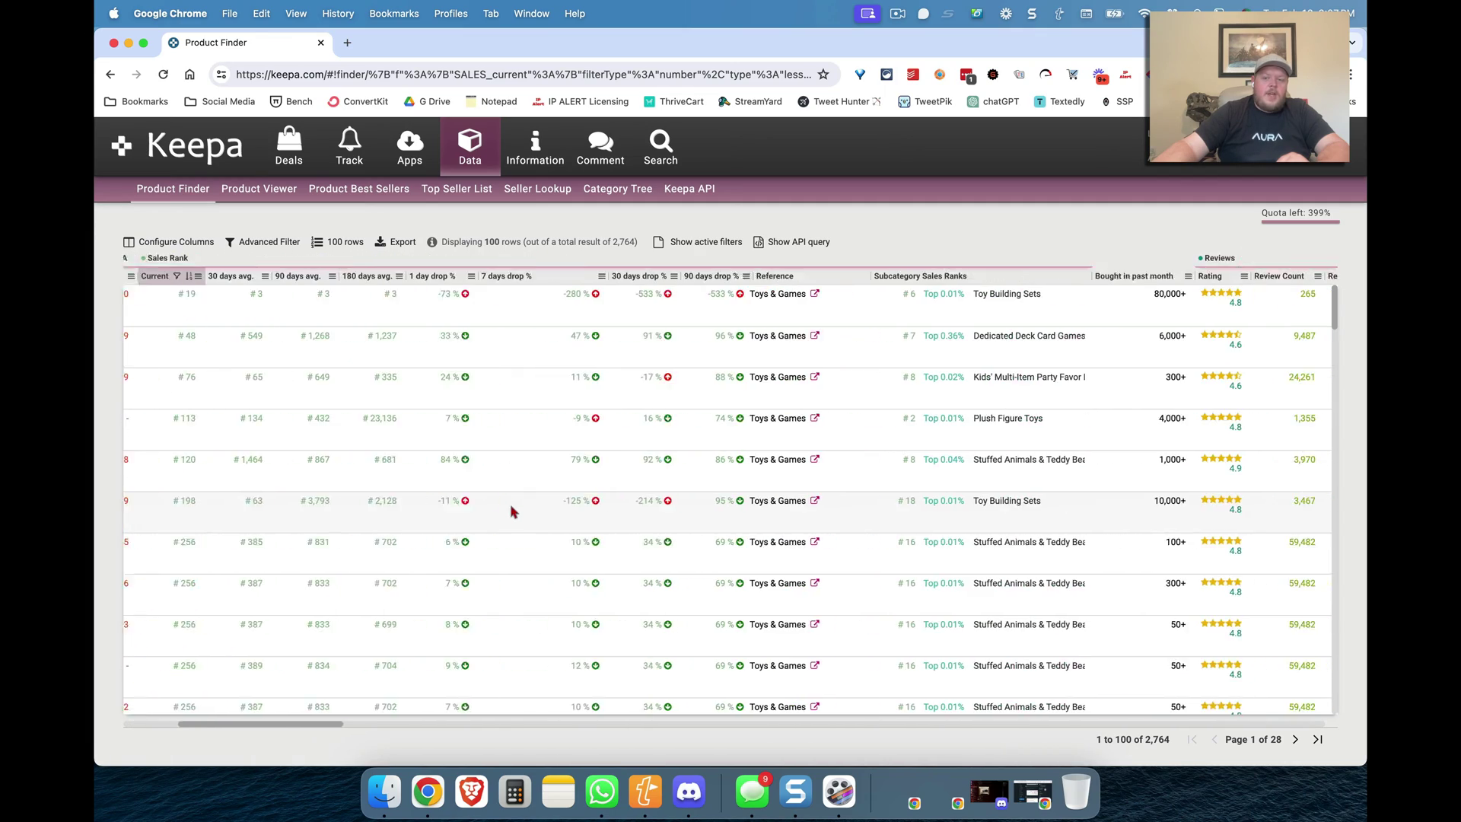
{"action": "scroll", "coordinate": [510, 511], "scroll_direction": "right", "scroll_amount": 10}
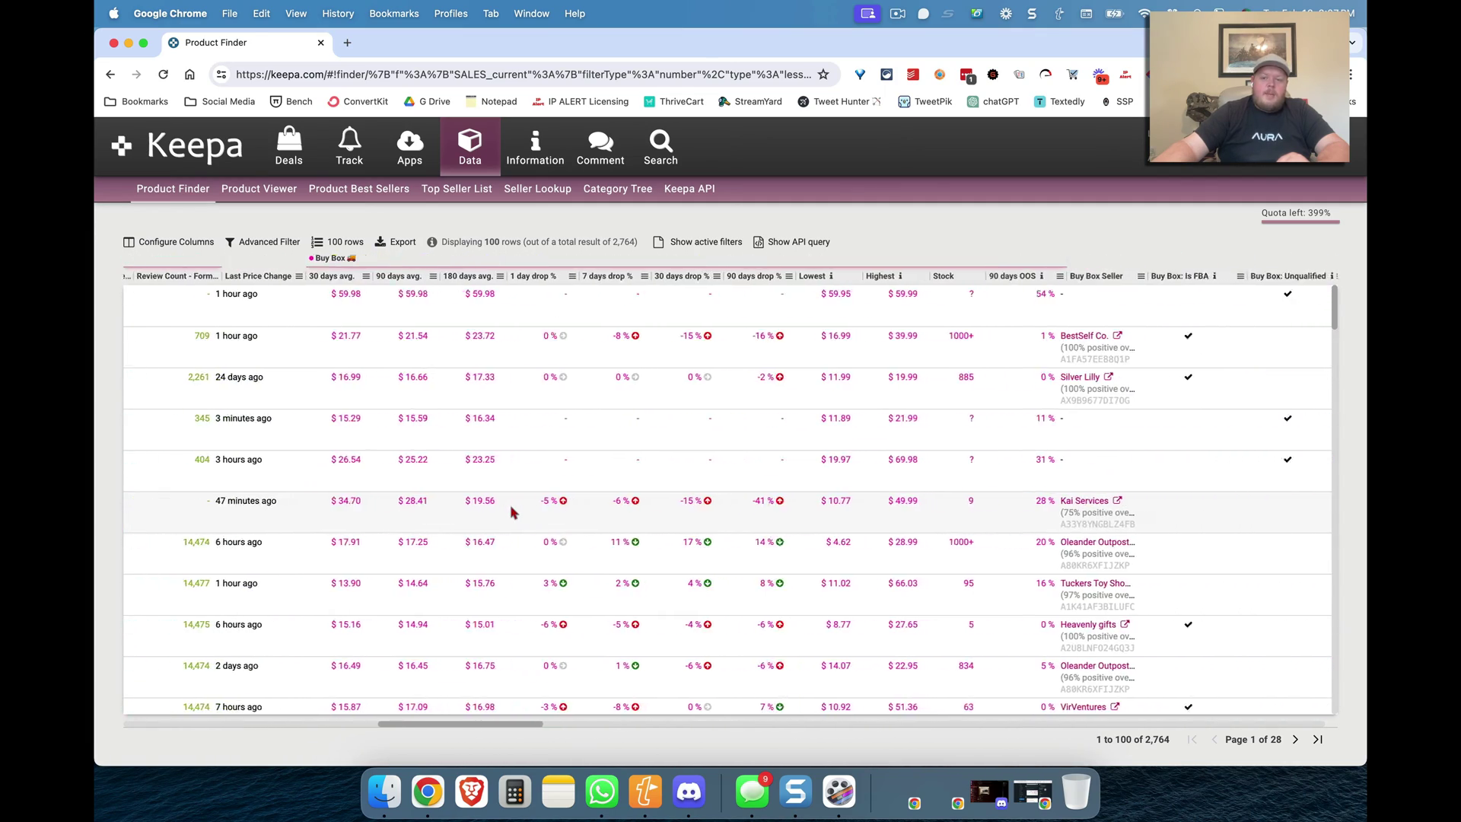
{"action": "scroll", "coordinate": [510, 512], "scroll_direction": "right", "scroll_amount": 2}
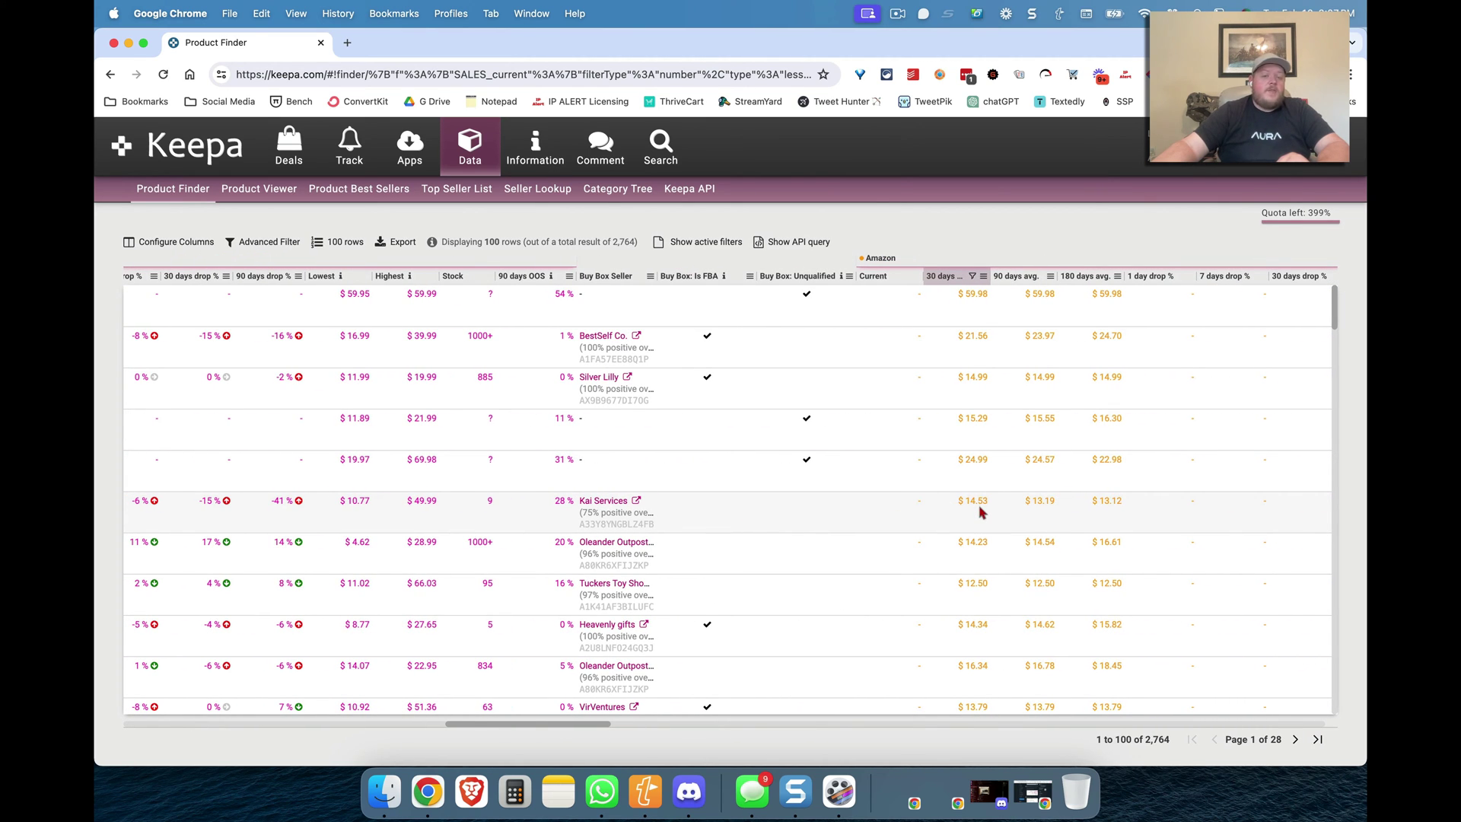
{"action": "scroll", "coordinate": [980, 512], "scroll_direction": "left", "scroll_amount": 15}
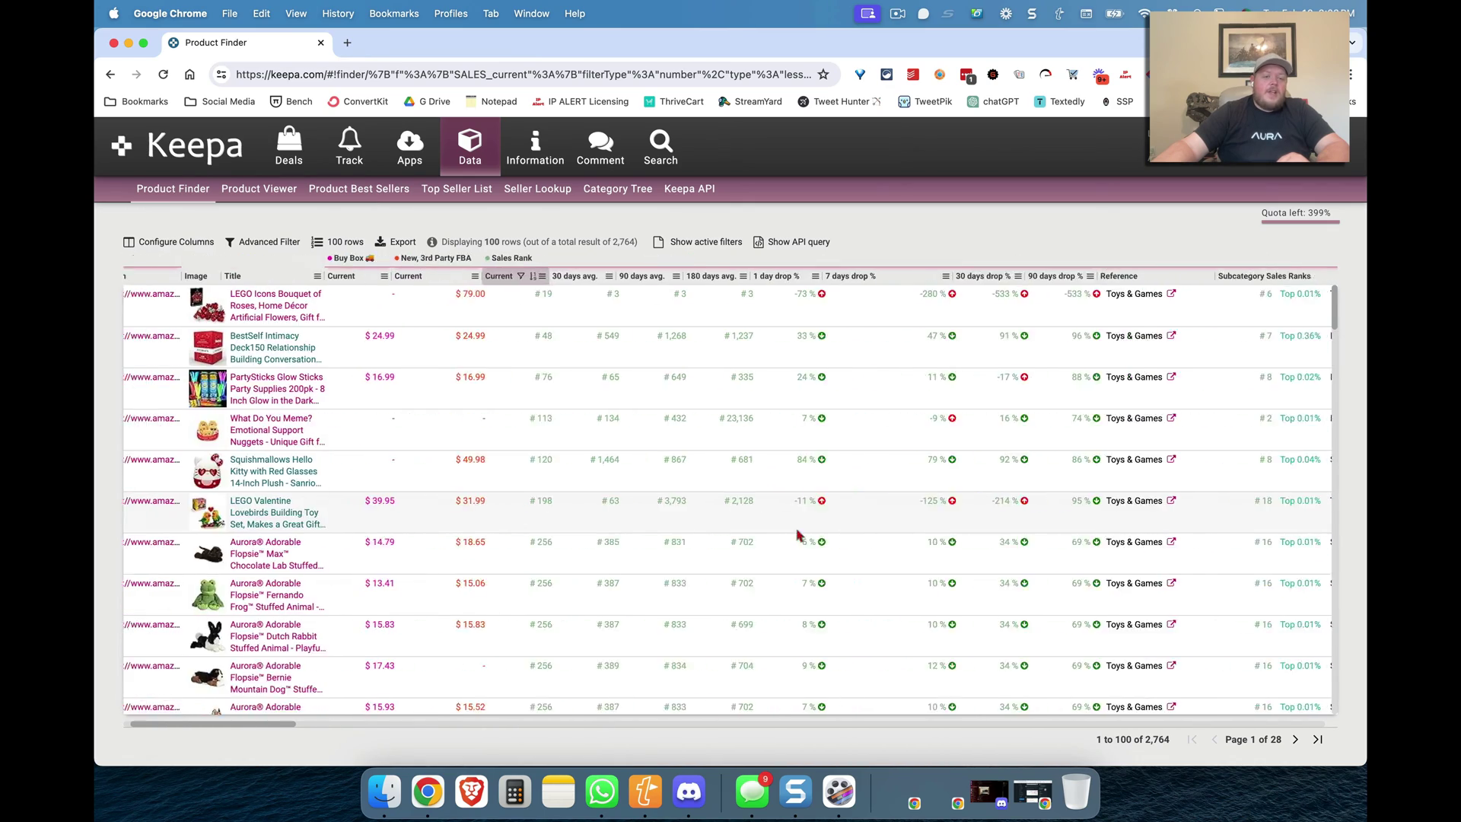
Open the LEGO Valentine Lovebirds price history, examine early to mid-February up close, and show the chart for the past month
{"action": "left_click", "coordinate": [336, 523]}
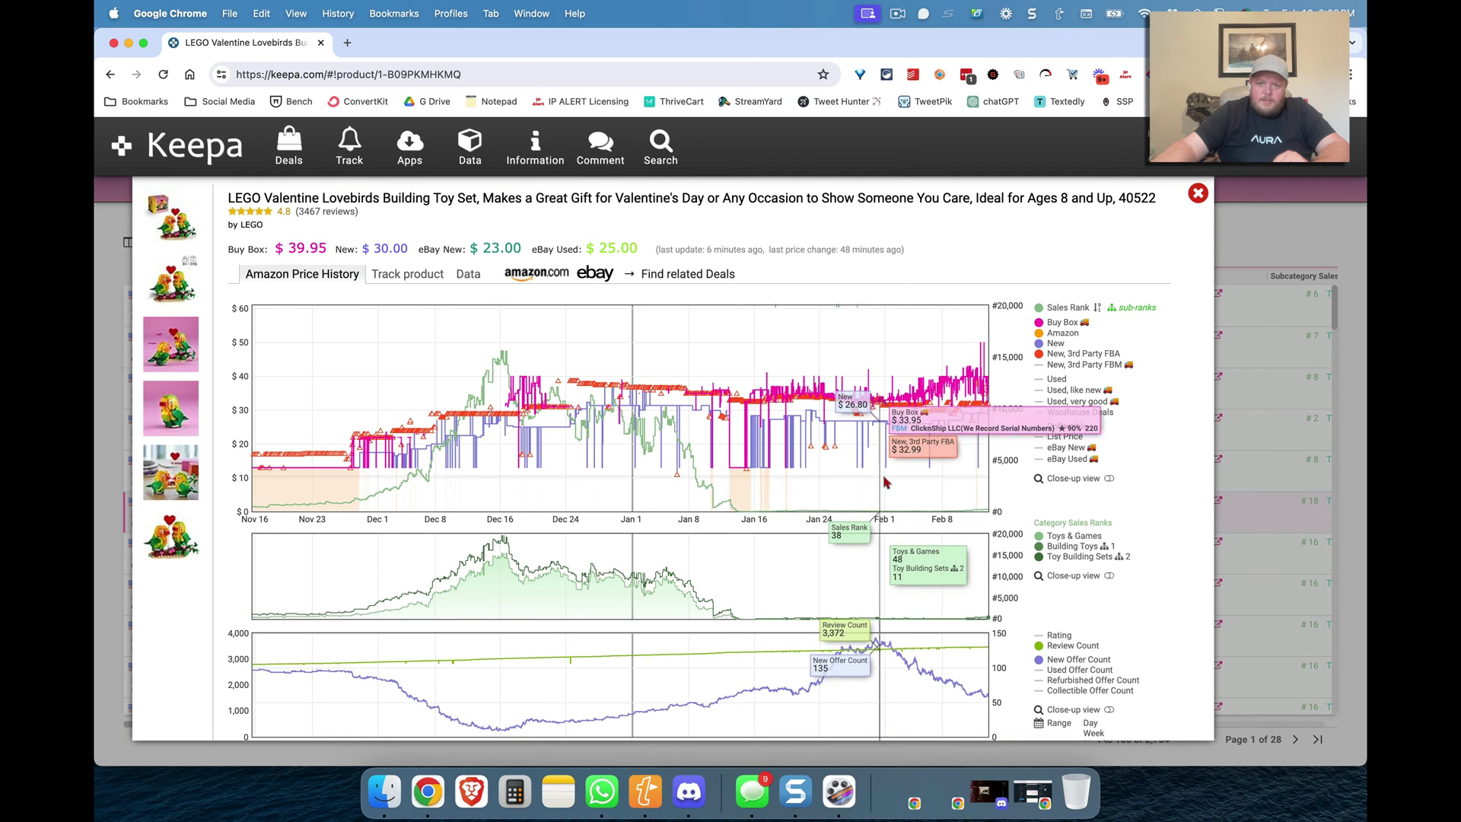
{"action": "left_click_drag", "start_coordinate": [885, 482], "coordinate": [993, 485]}
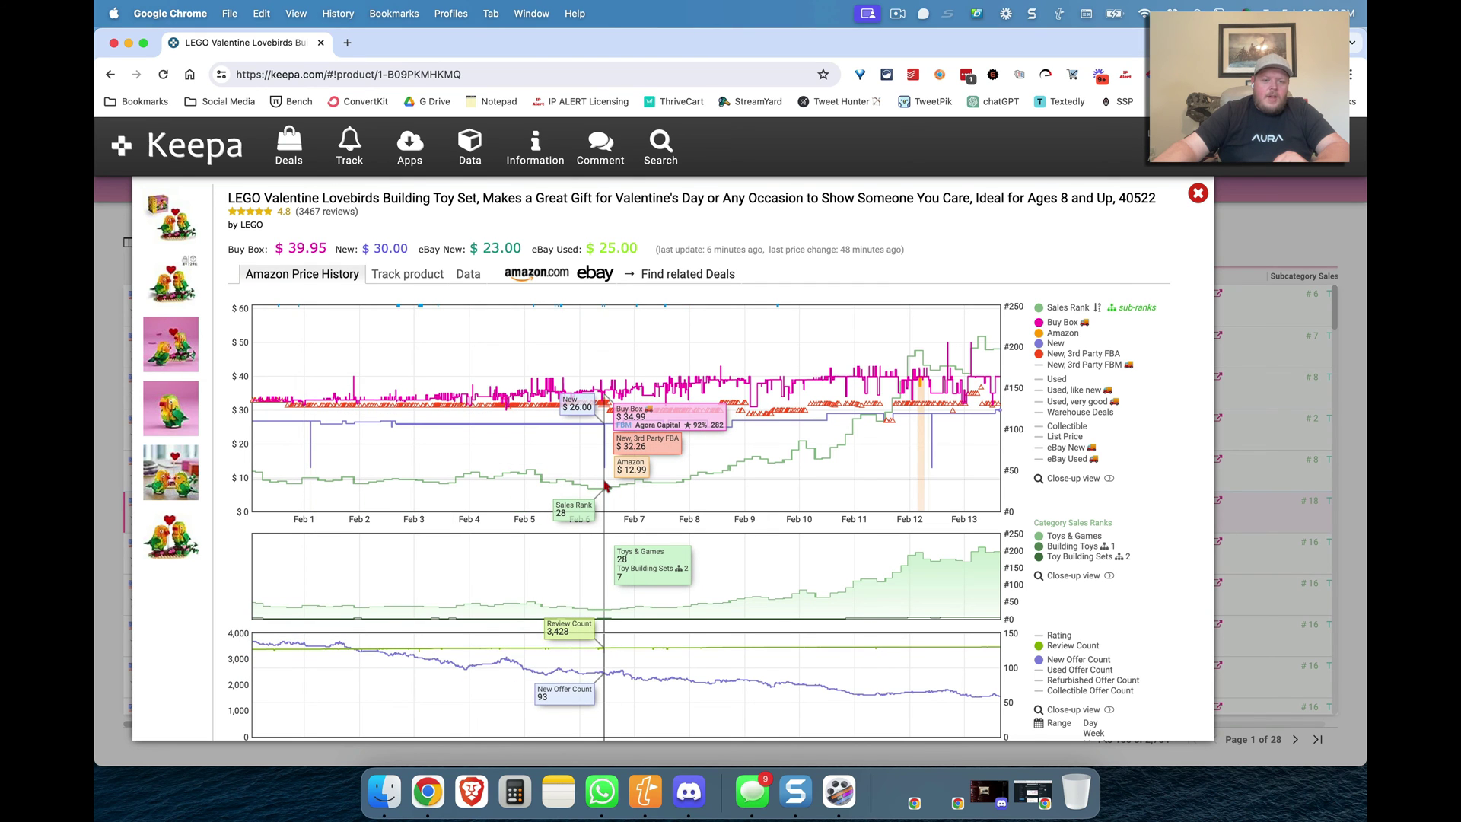
{"action": "scroll", "coordinate": [606, 485], "scroll_direction": "down", "scroll_amount": 2}
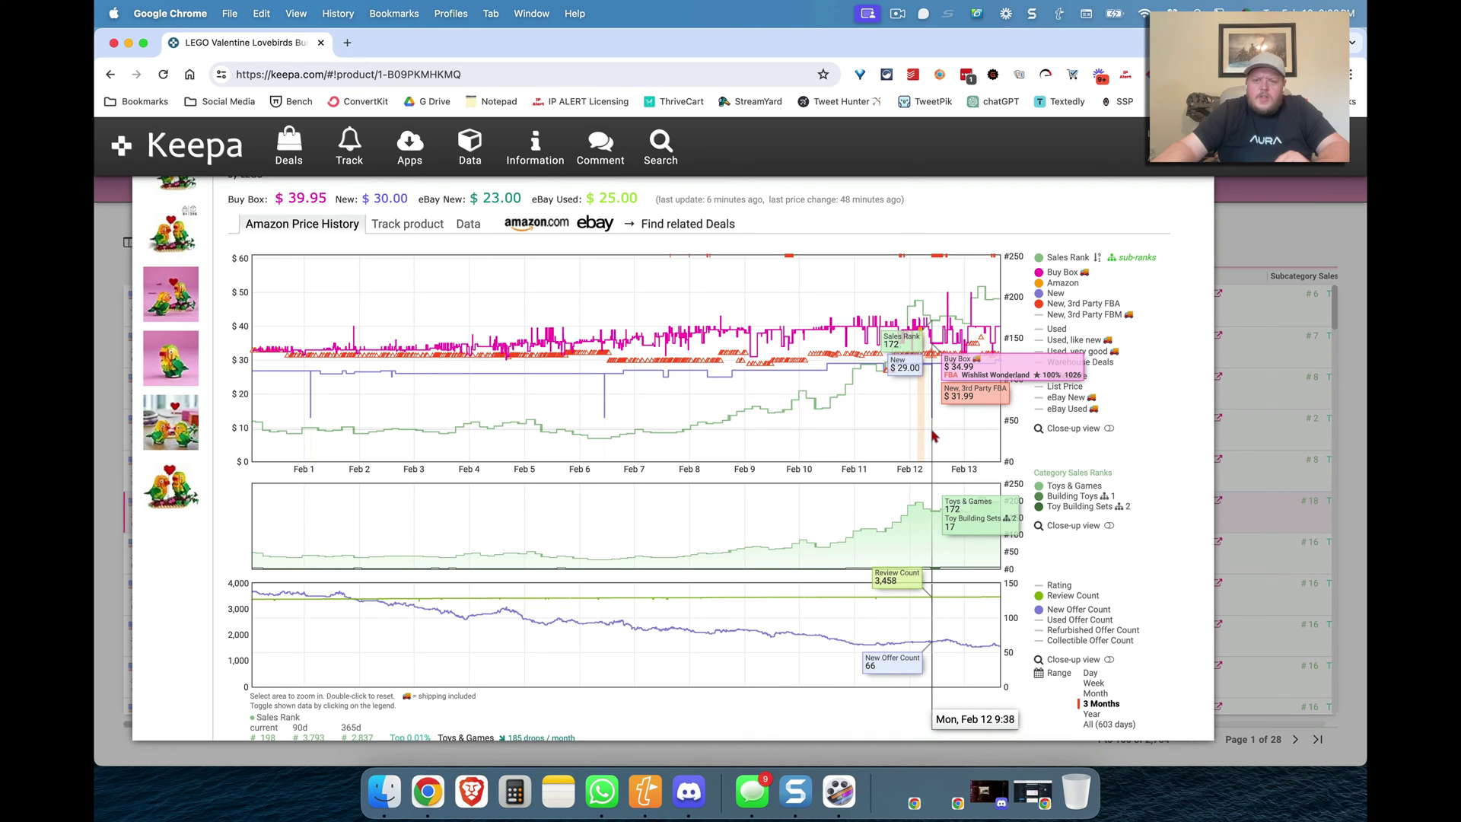
{"action": "left_click_drag", "start_coordinate": [925, 432], "coordinate": [931, 435]}
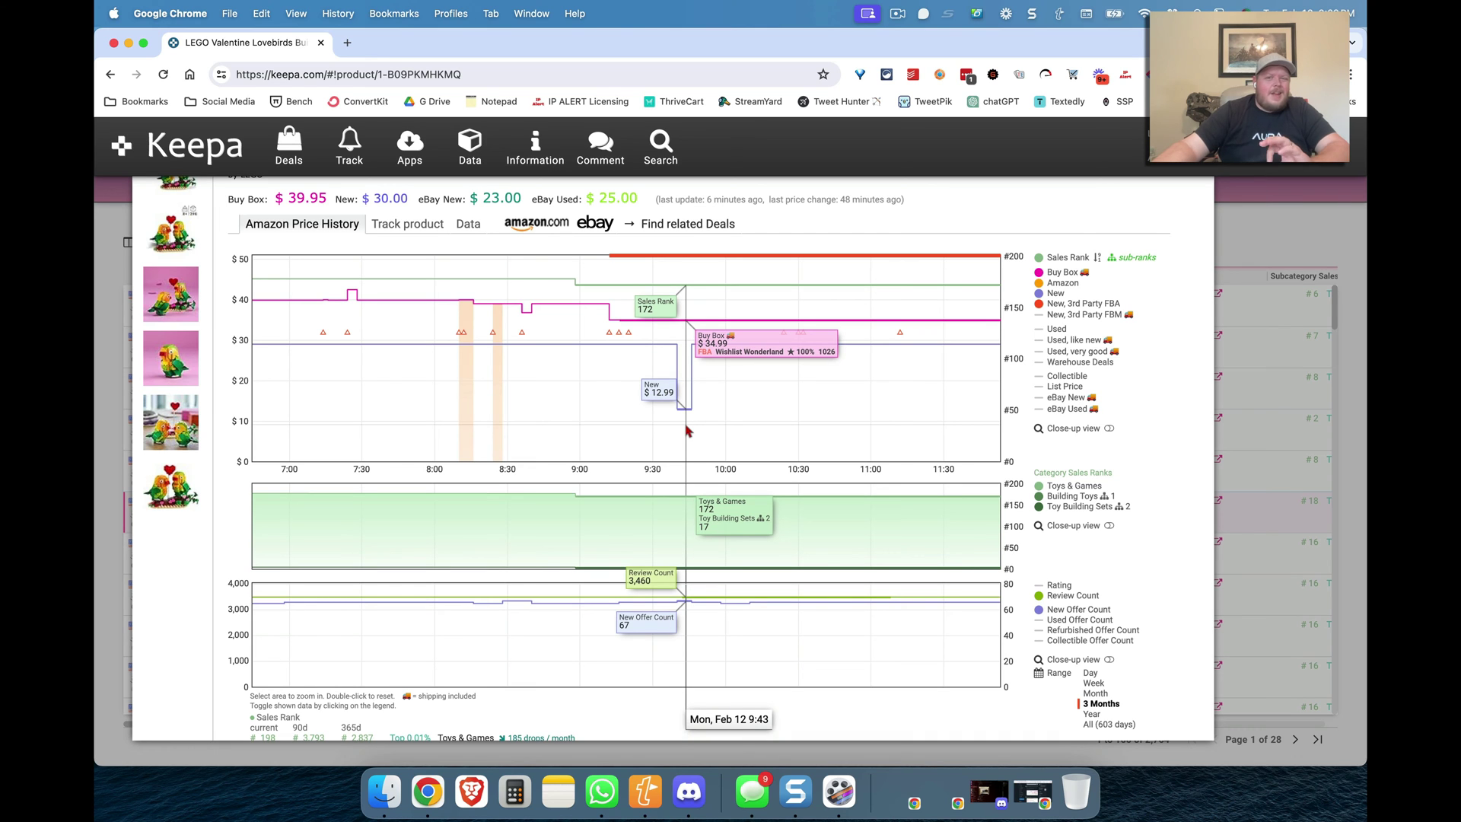
{"action": "left_click", "coordinate": [1098, 694]}
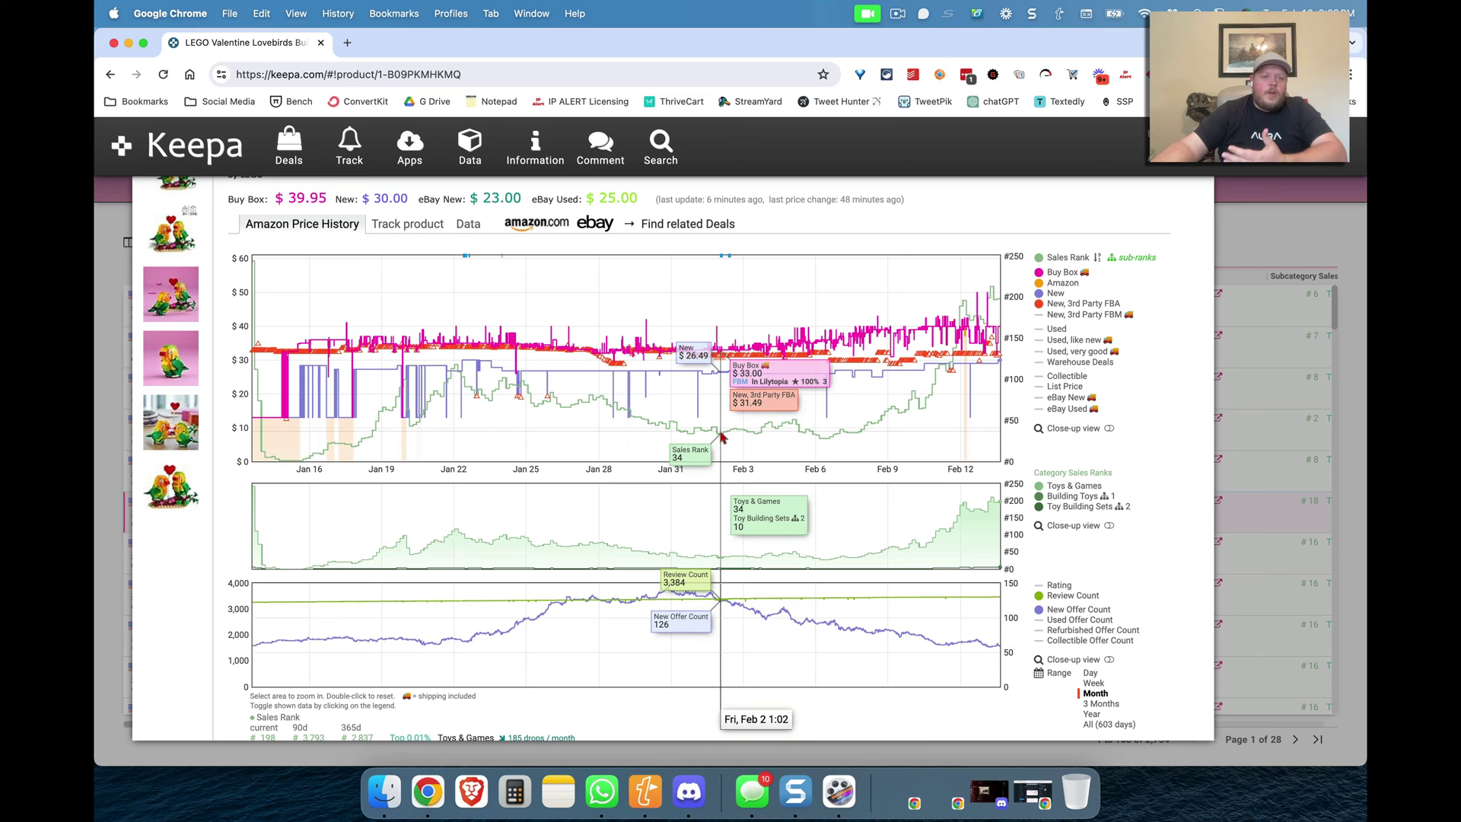
Open the LEGO Valentine Lovebirds listing on Amazon and set the SellerAmp sale price to $42.99
{"action": "left_click", "coordinate": [542, 231]}
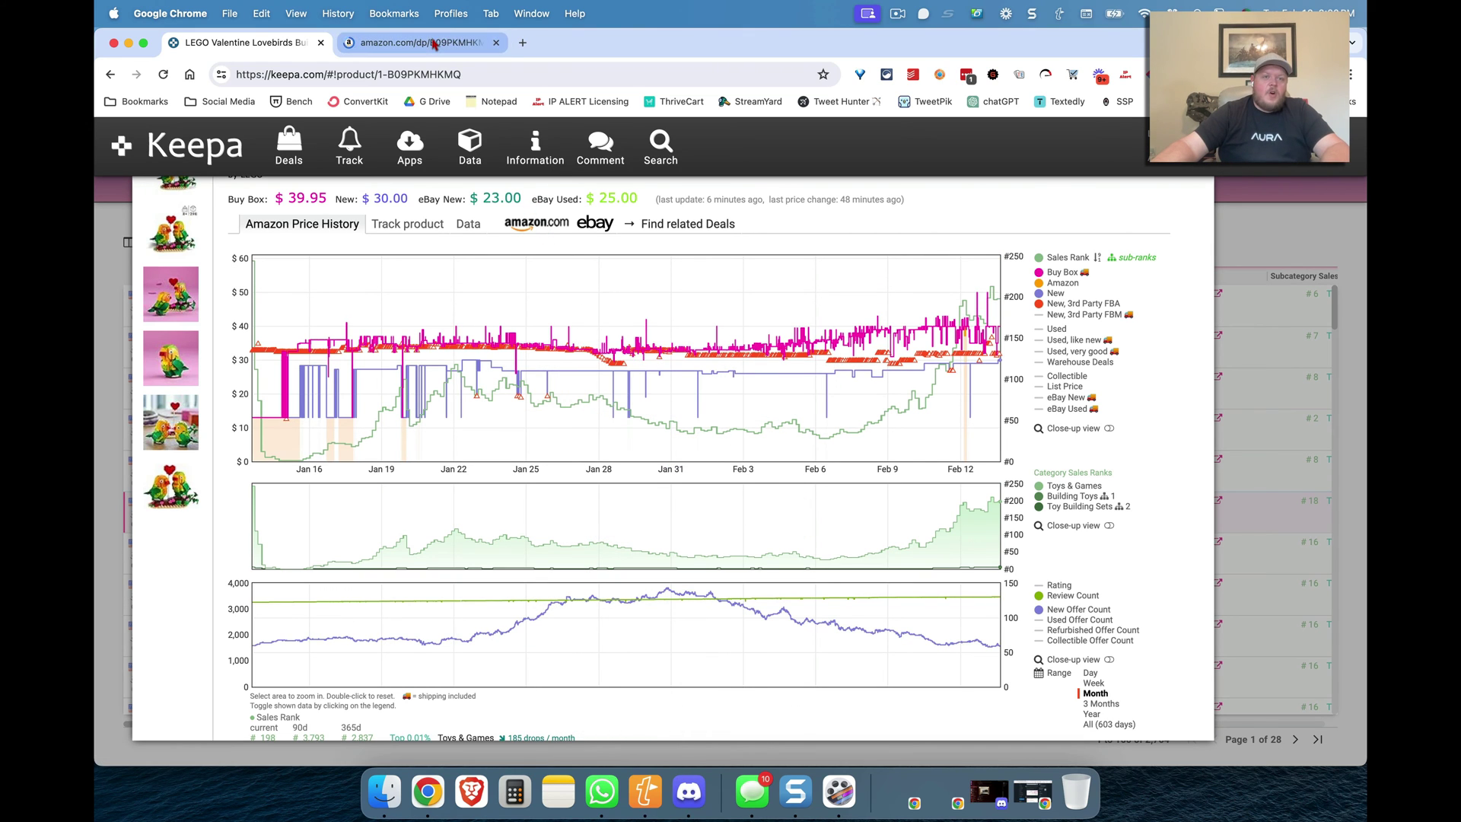
{"action": "left_click", "coordinate": [434, 45]}
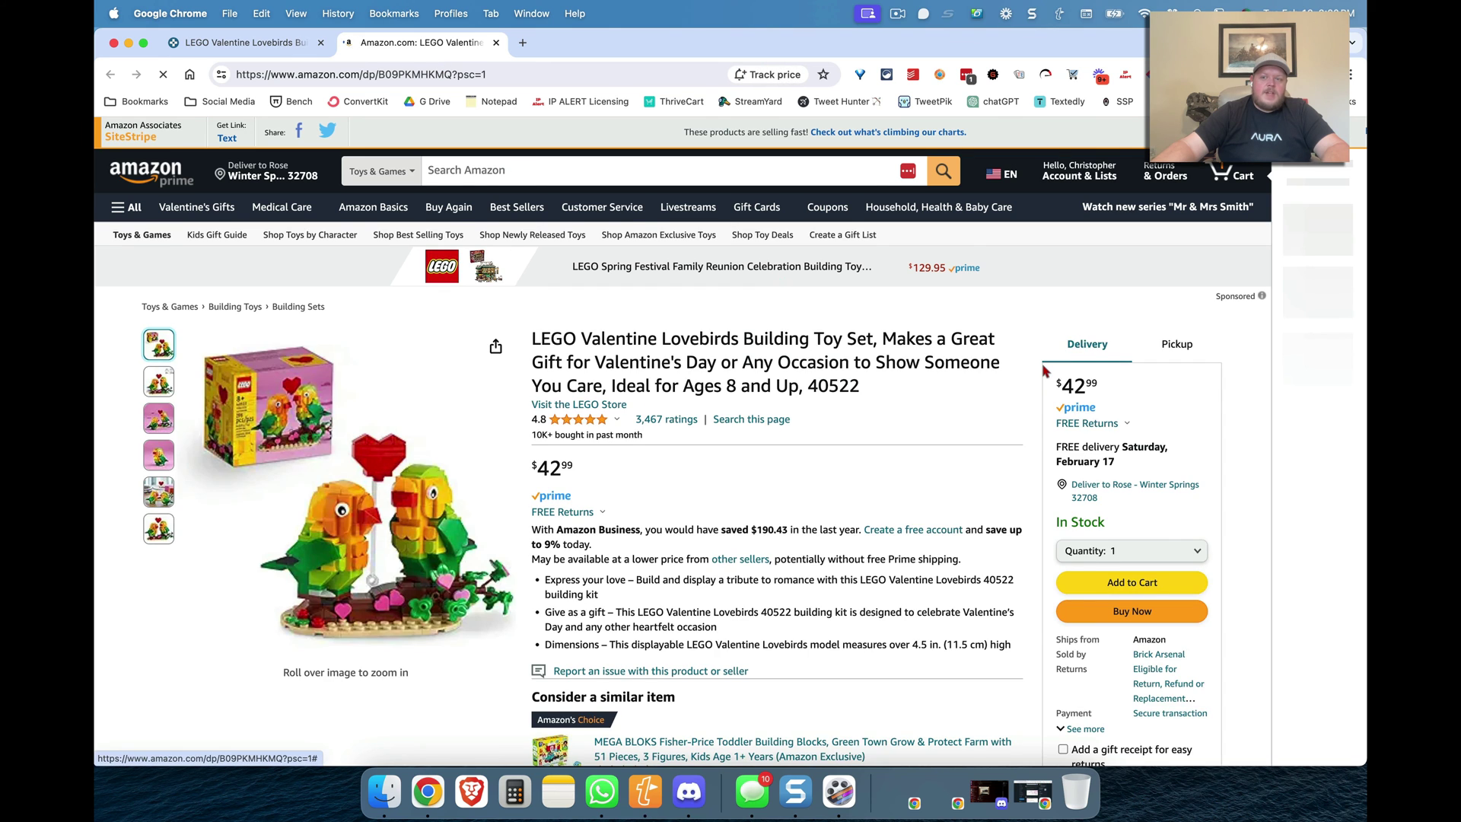
{"action": "scroll", "coordinate": [1044, 370], "scroll_direction": "down", "scroll_amount": 2}
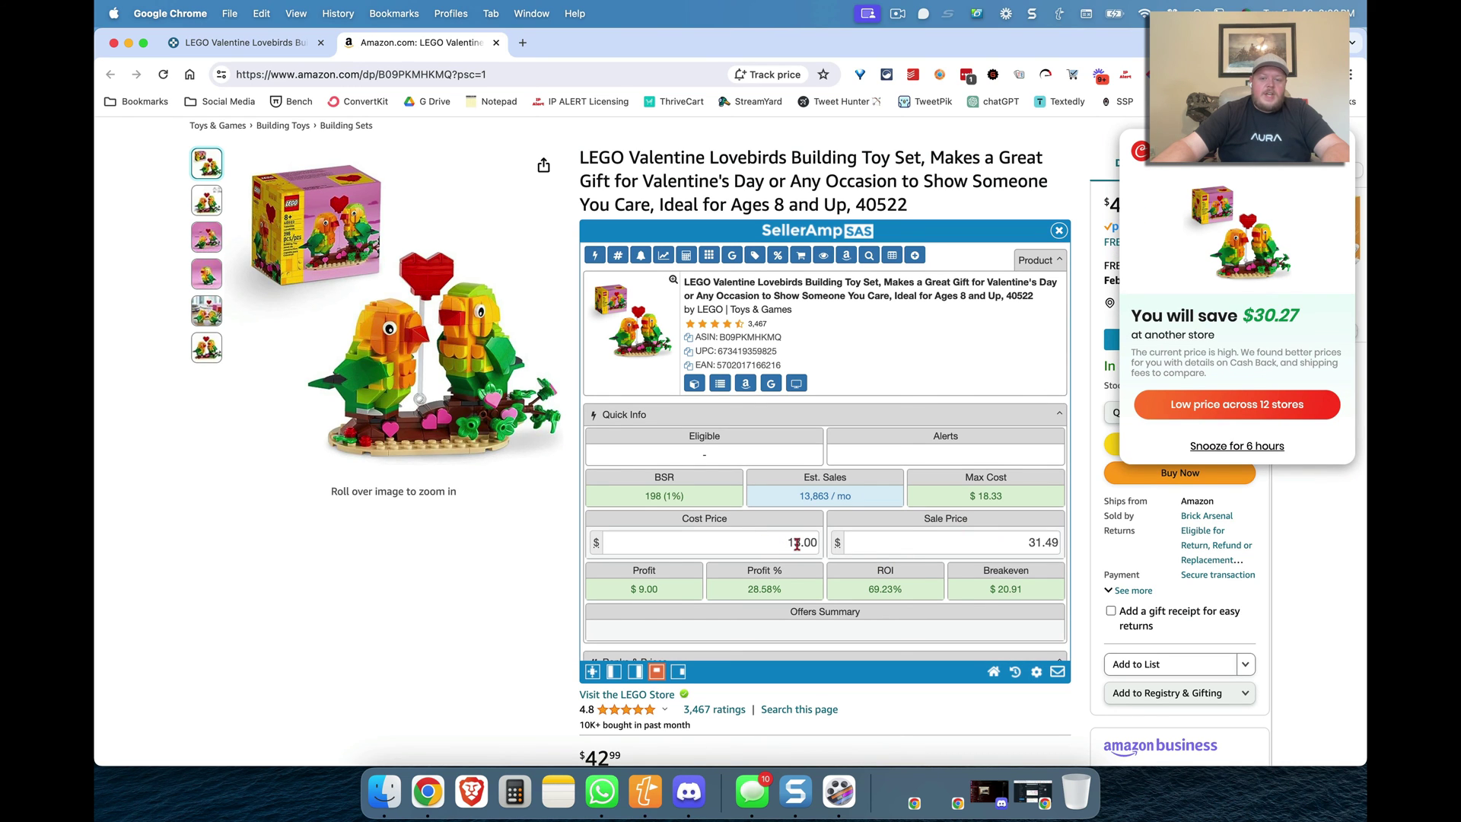
{"action": "left_click", "coordinate": [997, 543]}
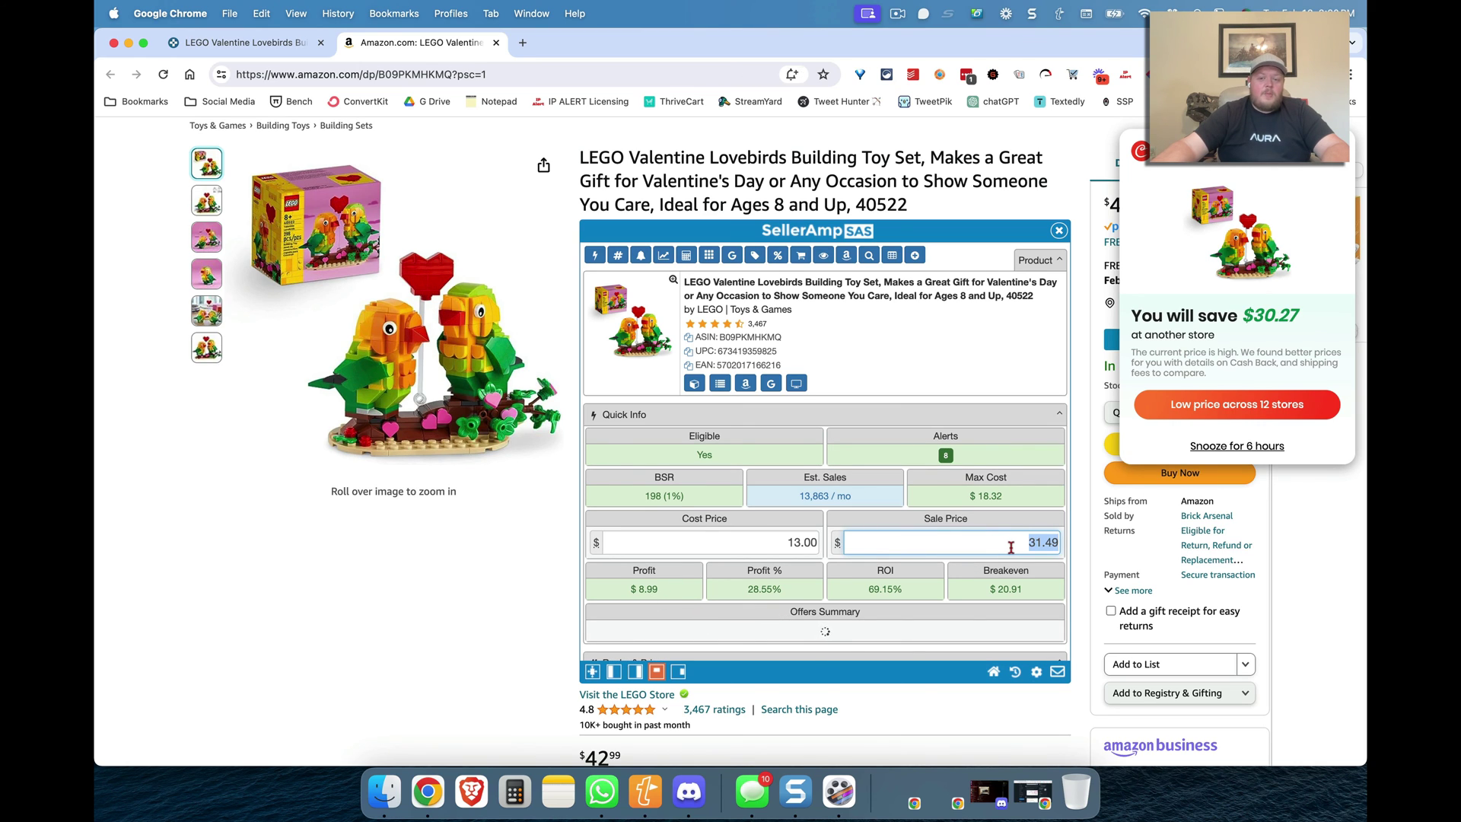
{"action": "type", "text": "42.99"}
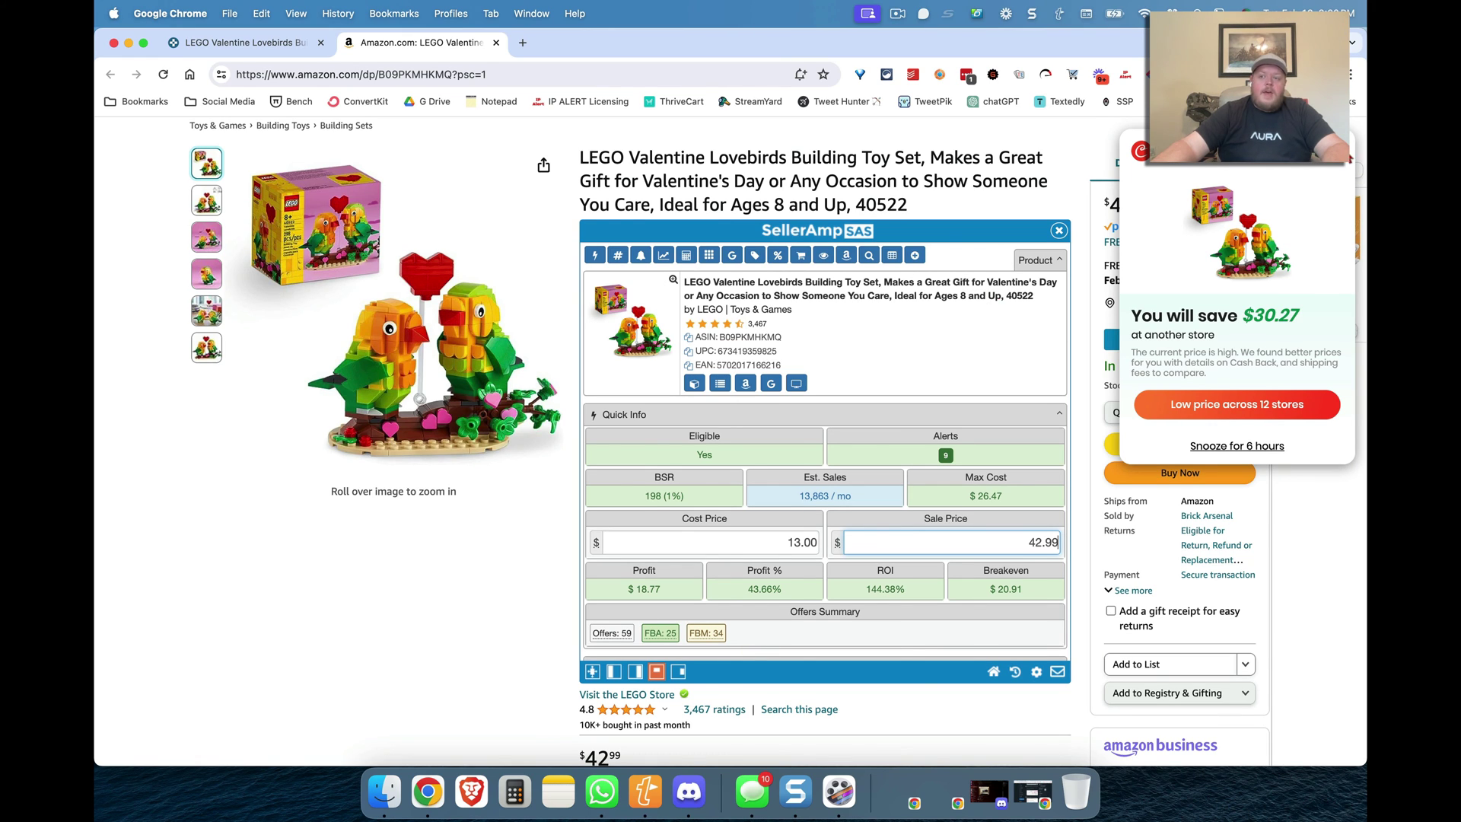
Return to the product in Keepa and set its tracking alert for the Amazon price to $13.00 or less
{"action": "left_click", "coordinate": [288, 47]}
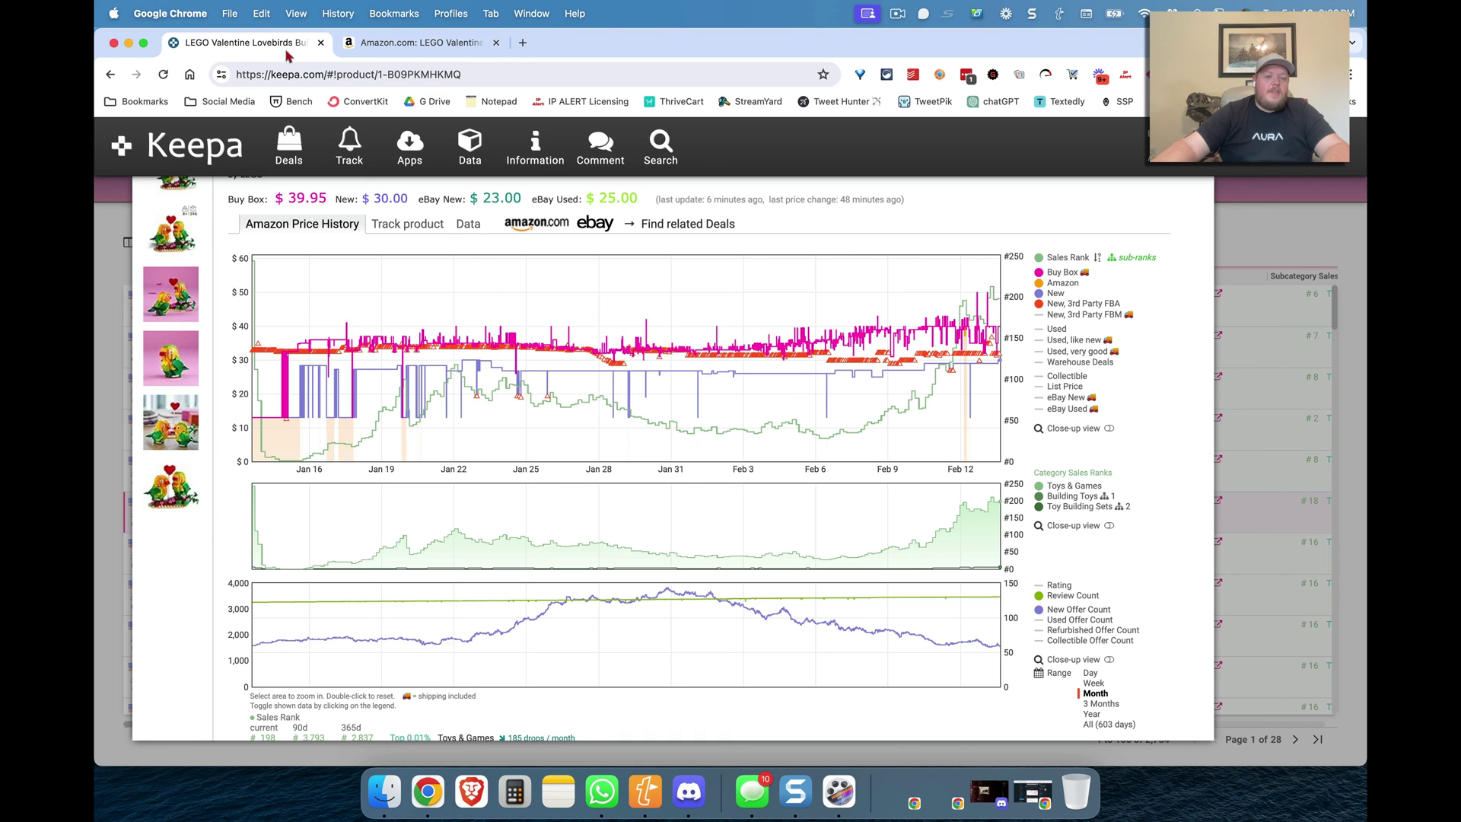
{"action": "left_click", "coordinate": [408, 225]}
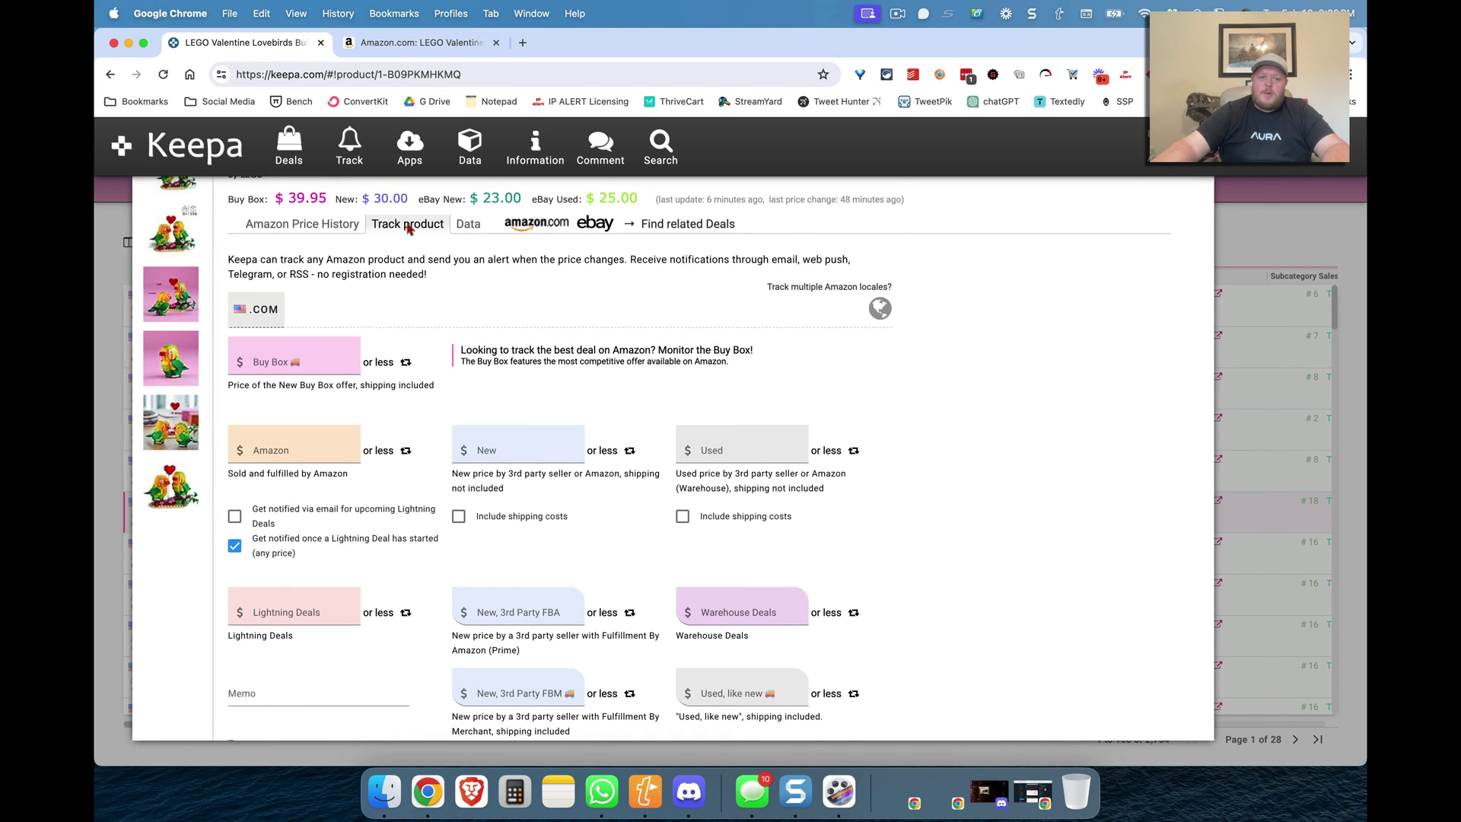
{"action": "left_click", "coordinate": [295, 454]}
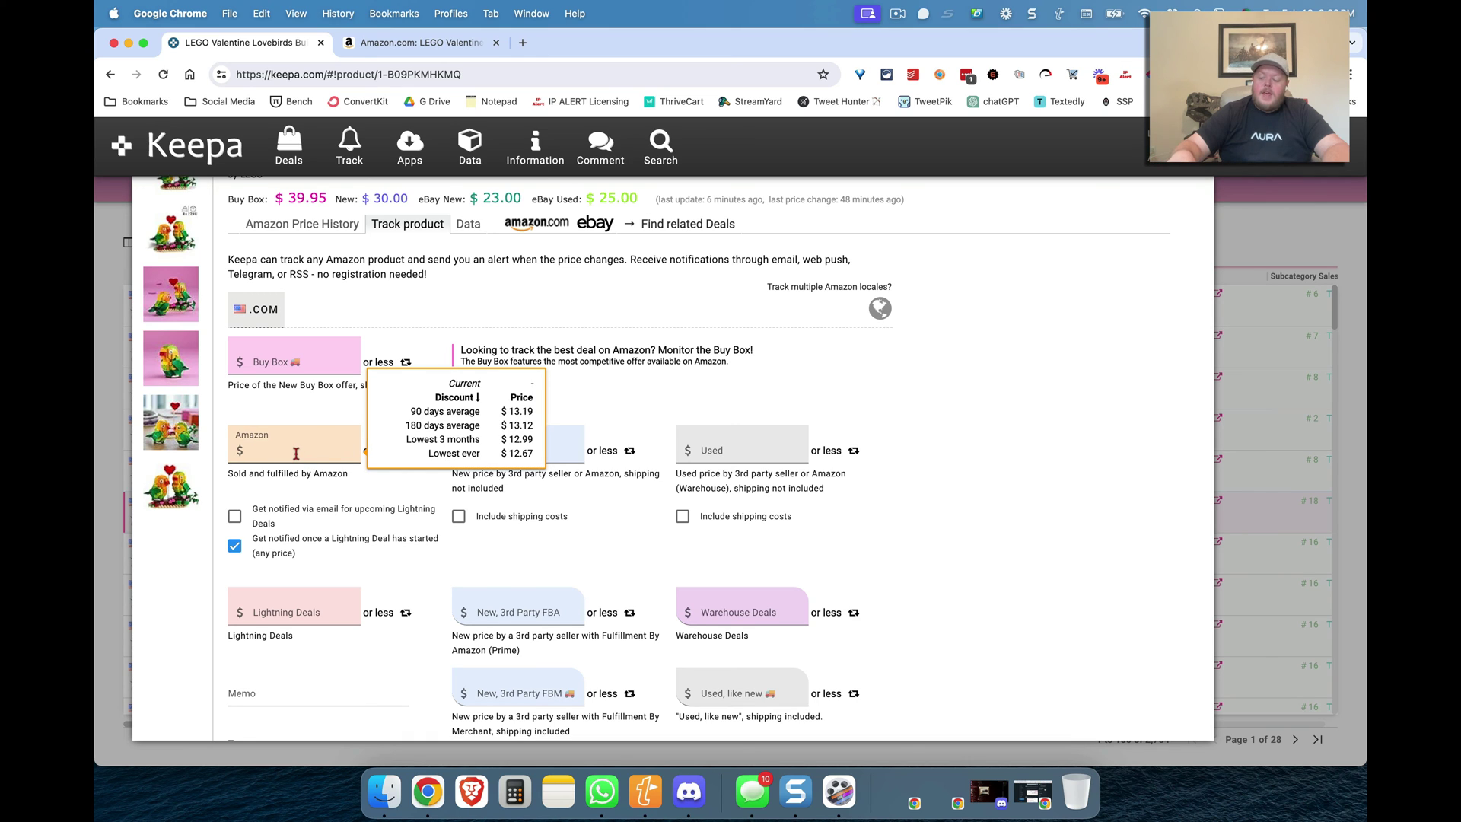
{"action": "type", "text": "13.00"}
{"action": "left_click", "coordinate": [361, 422]}
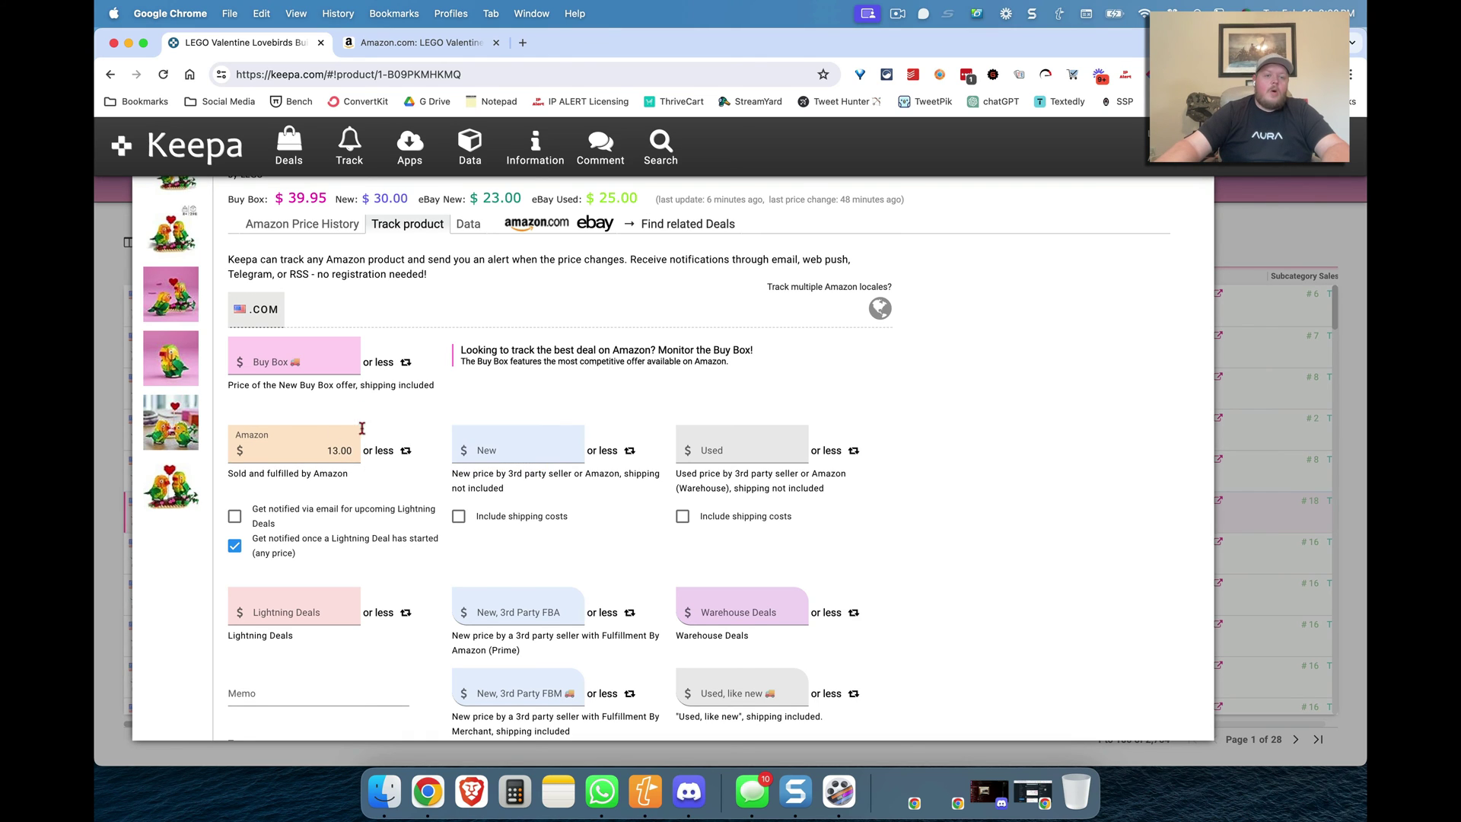
Start tracking the LEGO Valentine Lovebirds set for 1 year and close its product details
{"action": "scroll", "coordinate": [418, 466], "scroll_direction": "down", "scroll_amount": 10}
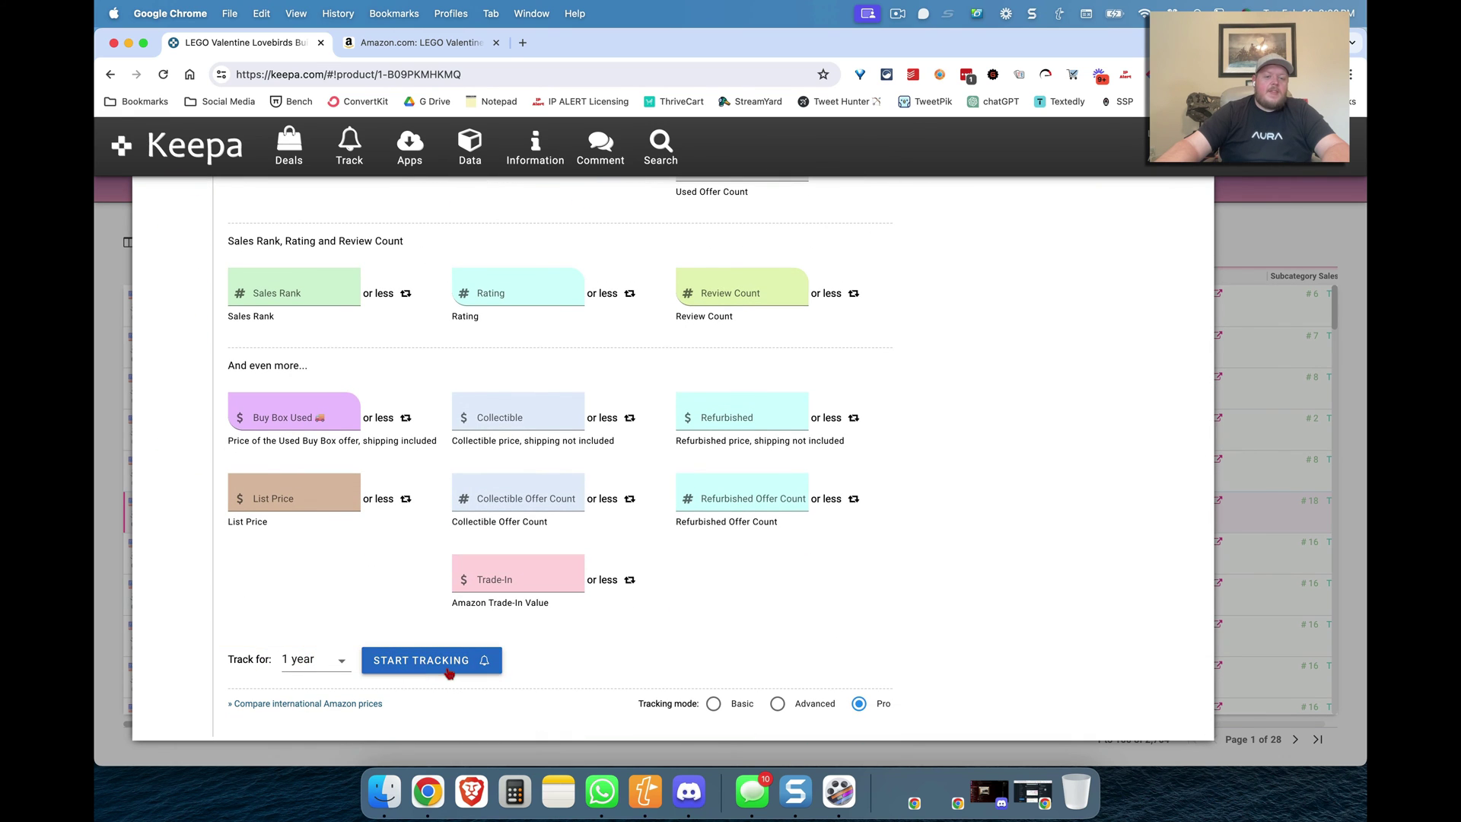
{"action": "left_click", "coordinate": [444, 669]}
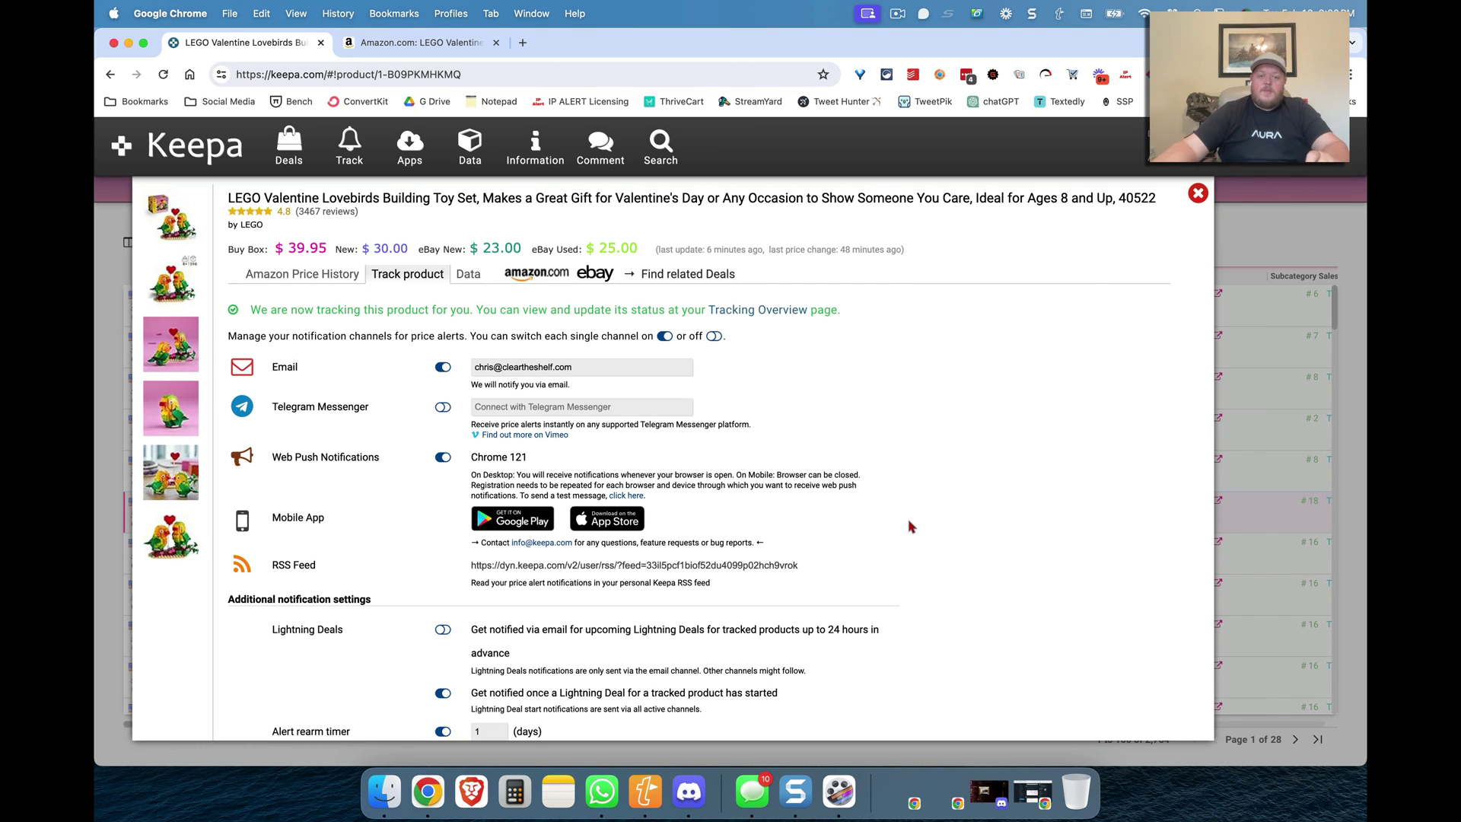
{"action": "left_click", "coordinate": [1198, 195]}
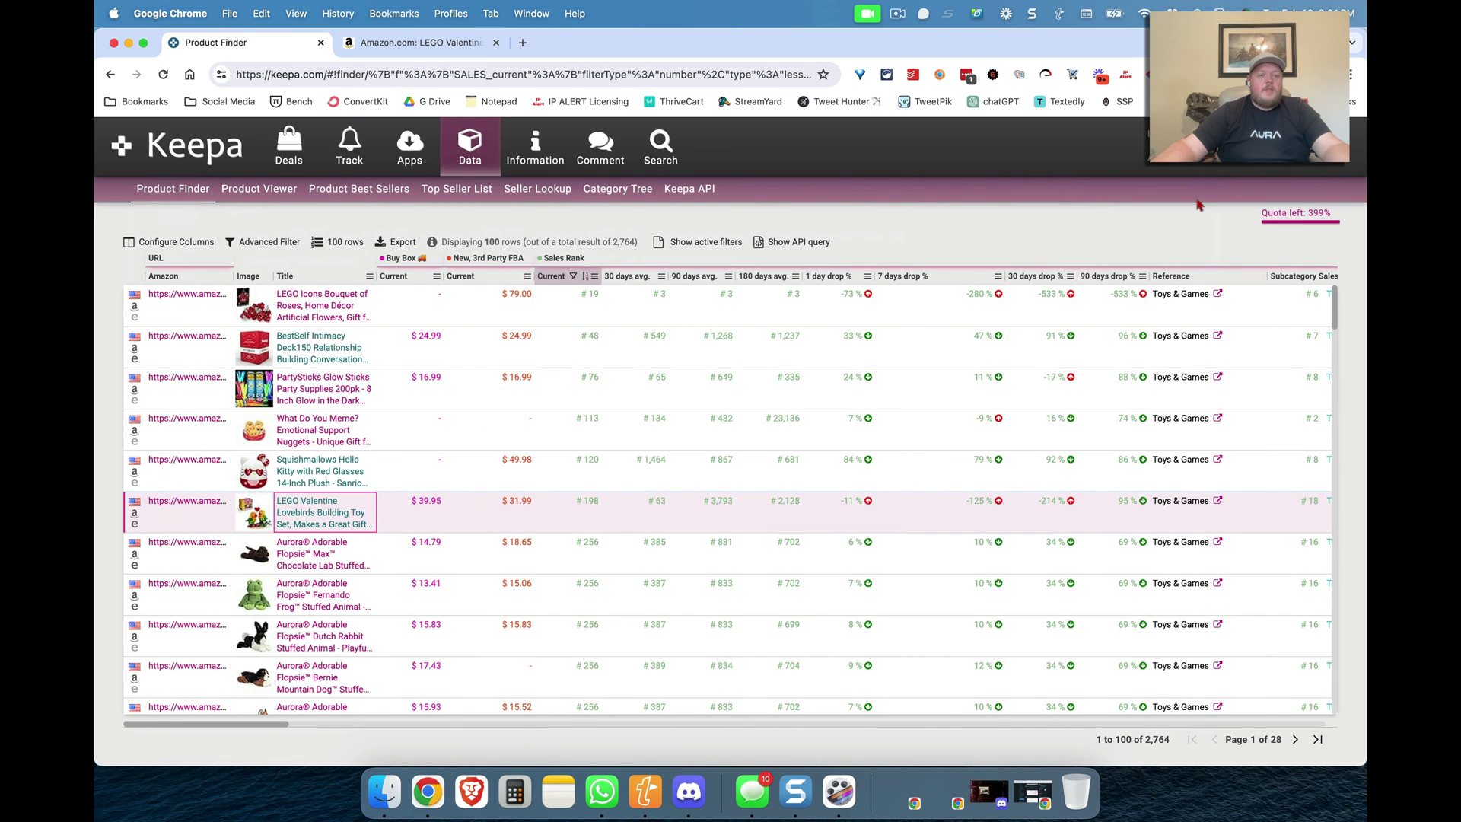